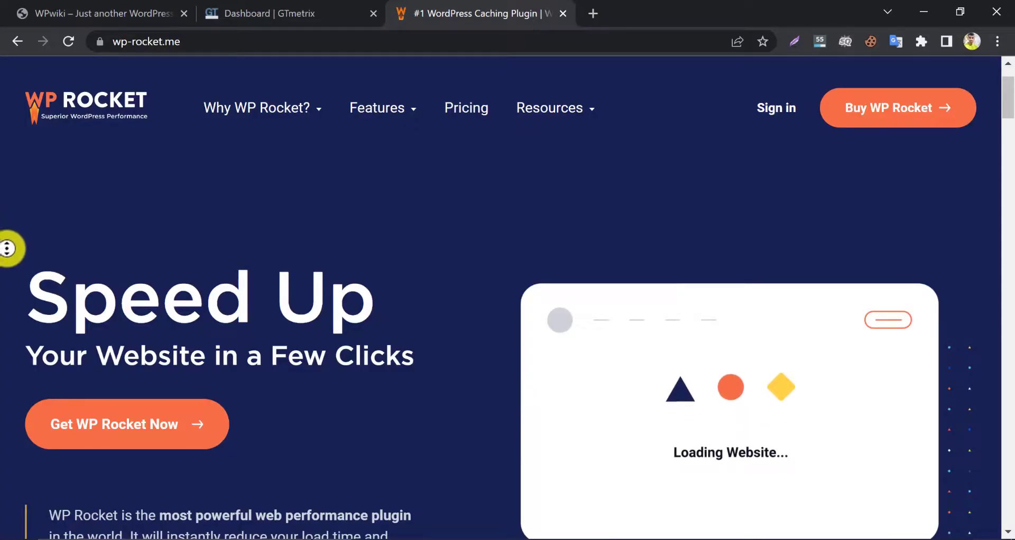
Step: Look through the WP Rocket homepage, including its performance plugin overview and PageSpeed section
scroll(6, 275, "down", 3)
scroll(6, 302, "down", 7)
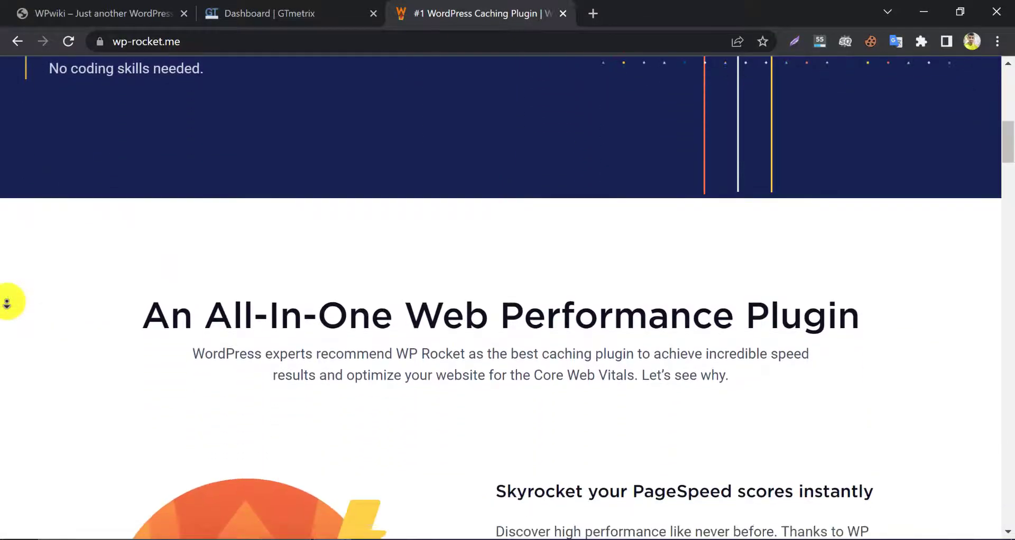
scroll(6, 303, "down", 6)
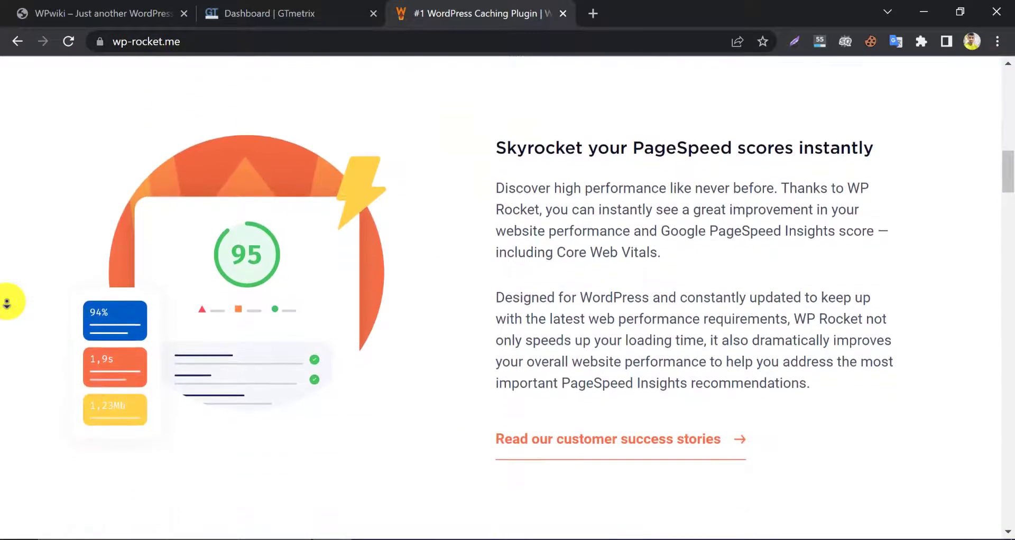
scroll(7, 302, "down", 6)
scroll(6, 303, "down", 4)
scroll(7, 302, "up", 15)
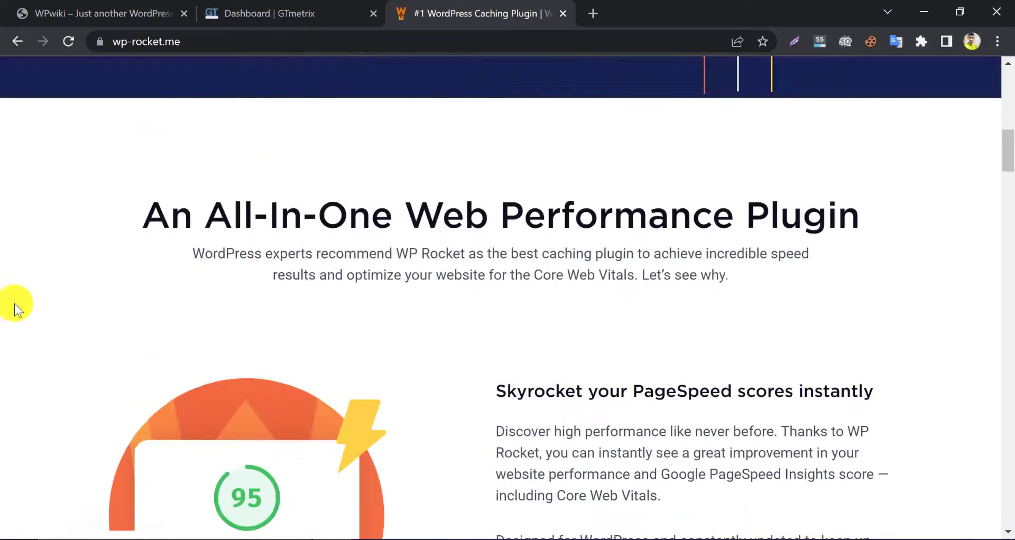
scroll(16, 306, "up", 14)
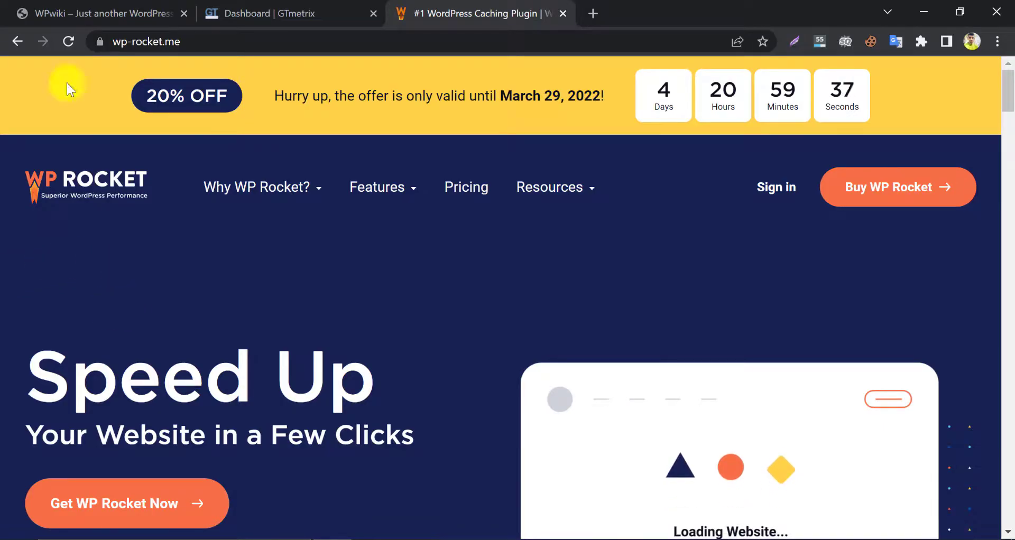
Step: Switch to the WPwiki site and examine its homepage gallery, viewing building images enlarged
key("ctrl+1")
scroll(391, 356, "down", 5)
scroll(403, 352, "down", 9)
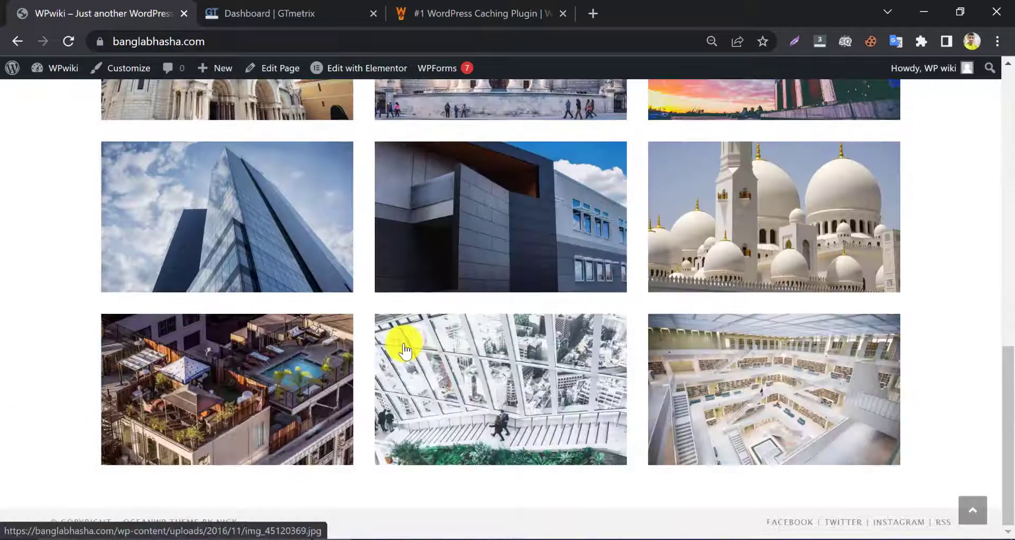
left_click(490, 238)
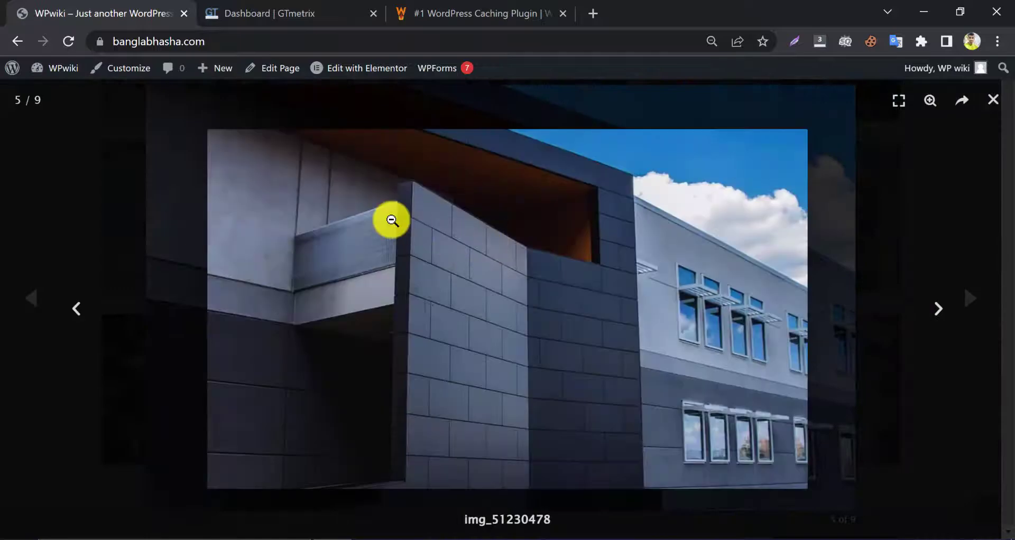
left_click(76, 308)
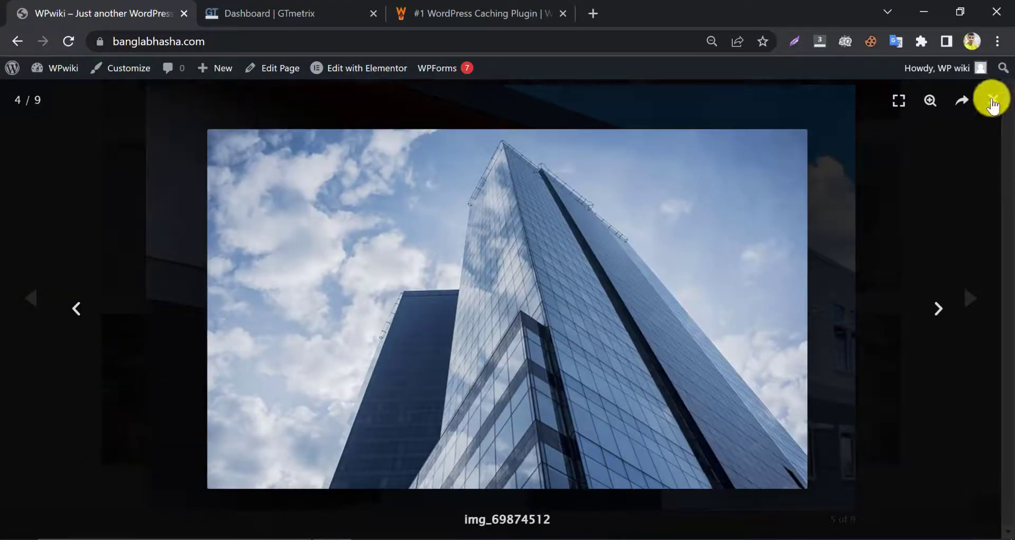
left_click(992, 100)
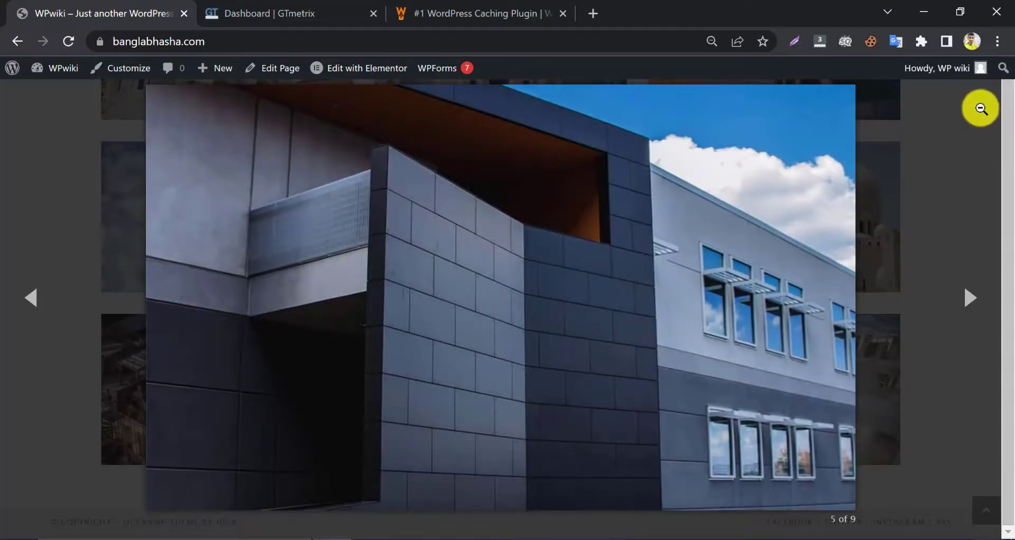
left_click(975, 110)
scroll(499, 220, "up", 10)
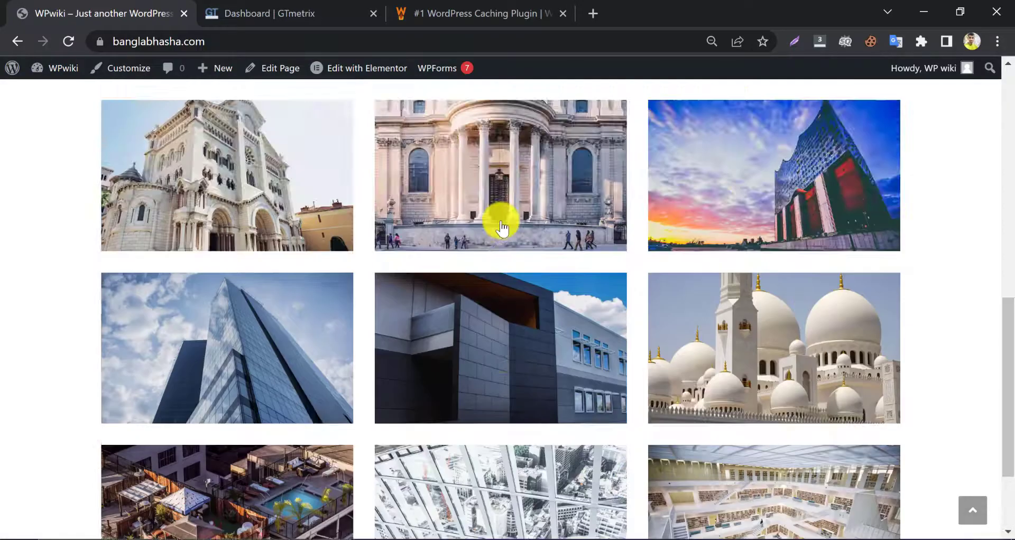
scroll(495, 223, "up", 1)
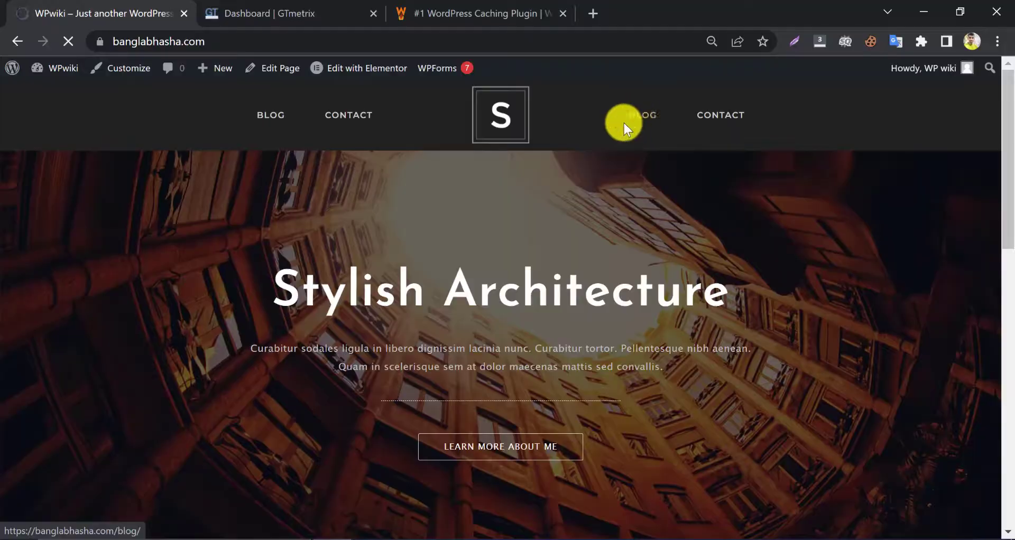
Step: Open the site's Blog page and look through its posts
left_click(630, 121)
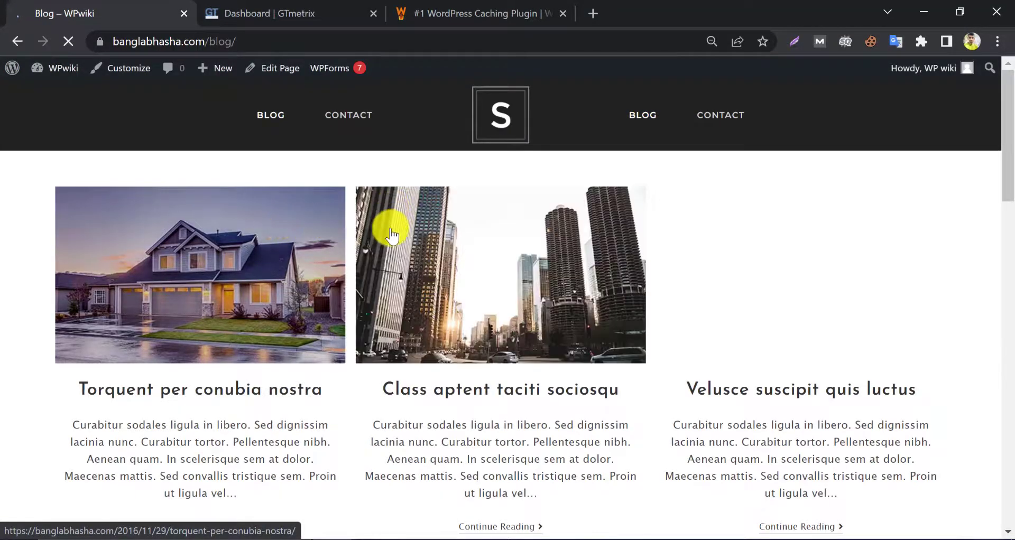
scroll(390, 238, "down", 3)
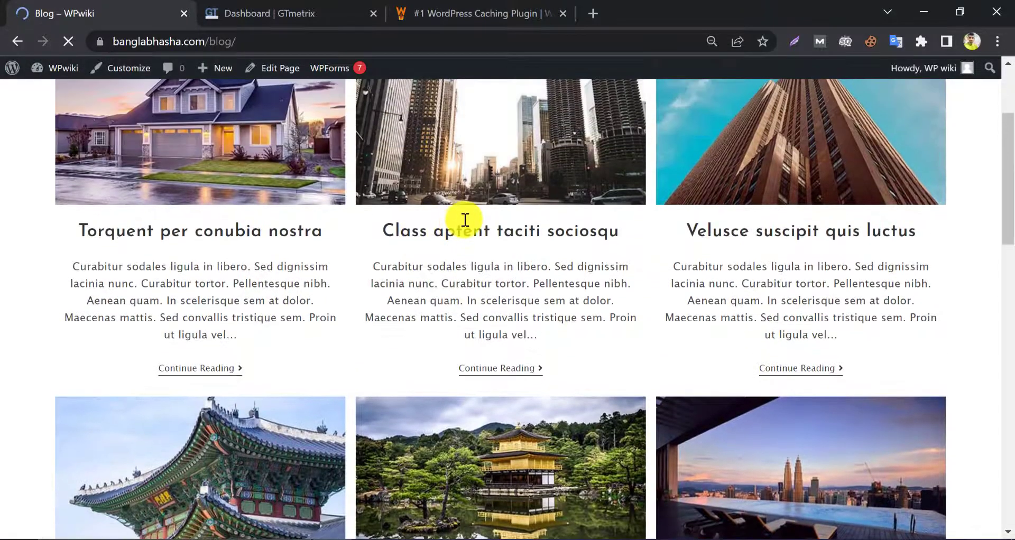
scroll(449, 264, "down", 7)
scroll(455, 258, "up", 8)
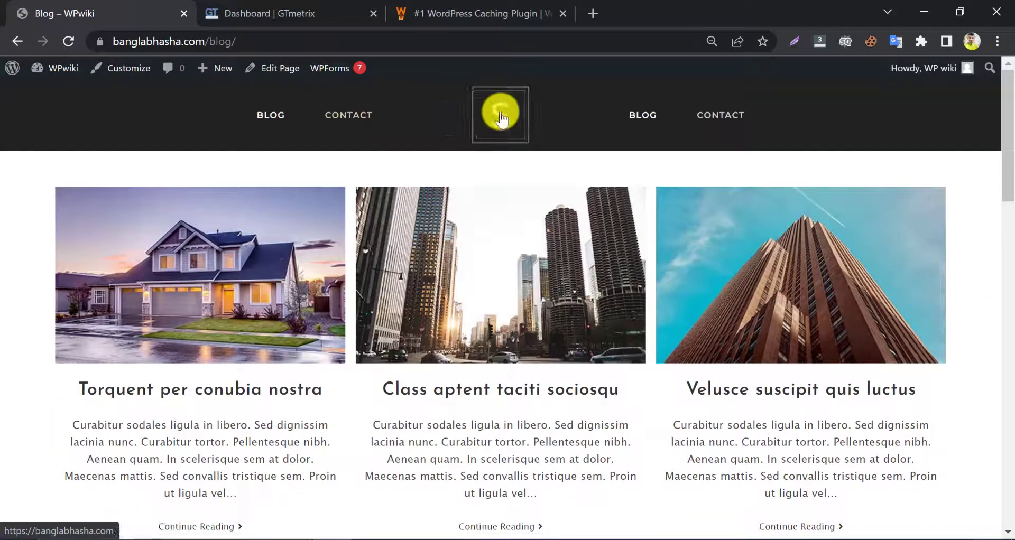
left_click(200, 39)
left_click(216, 38)
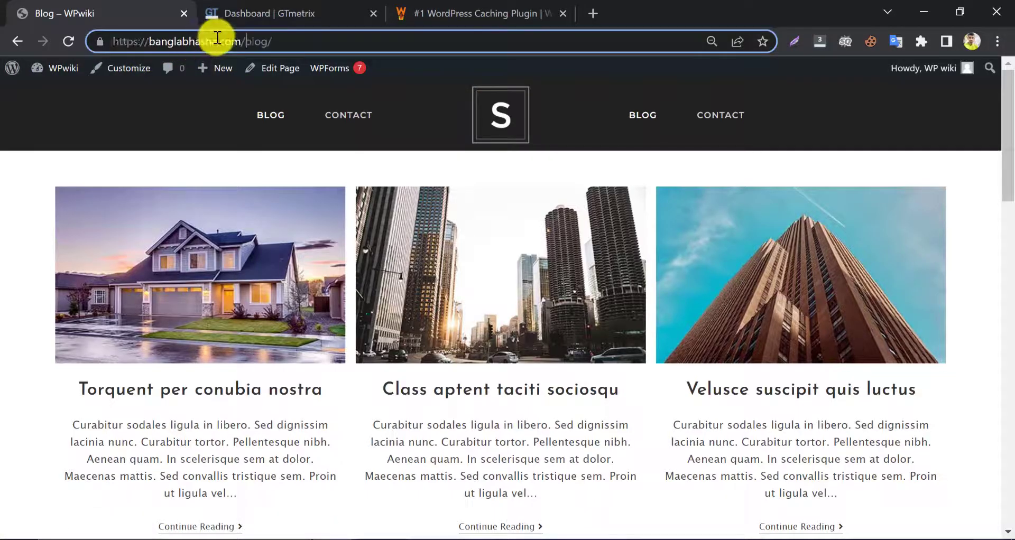
left_click_drag(242, 42, 114, 40)
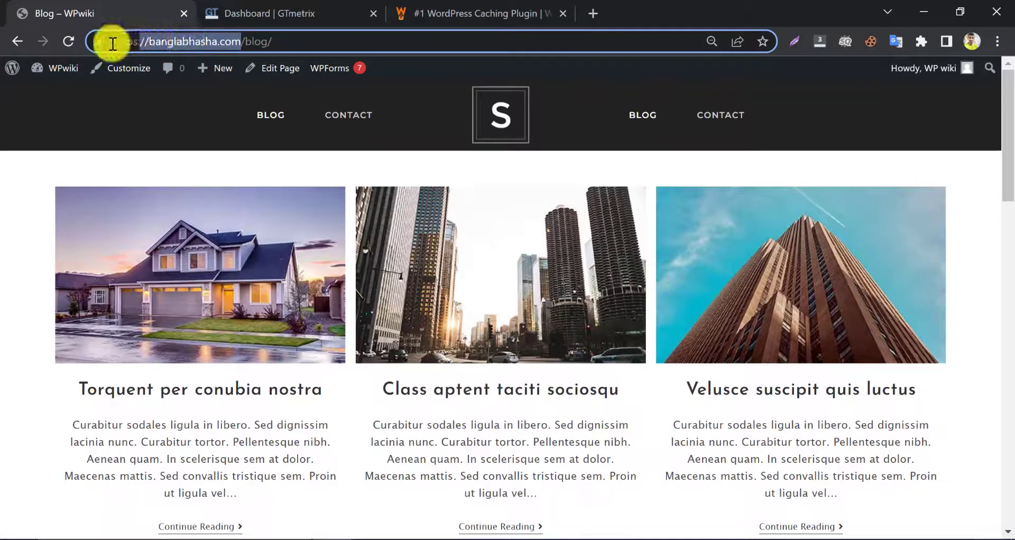
right_click(126, 41)
left_click(175, 128)
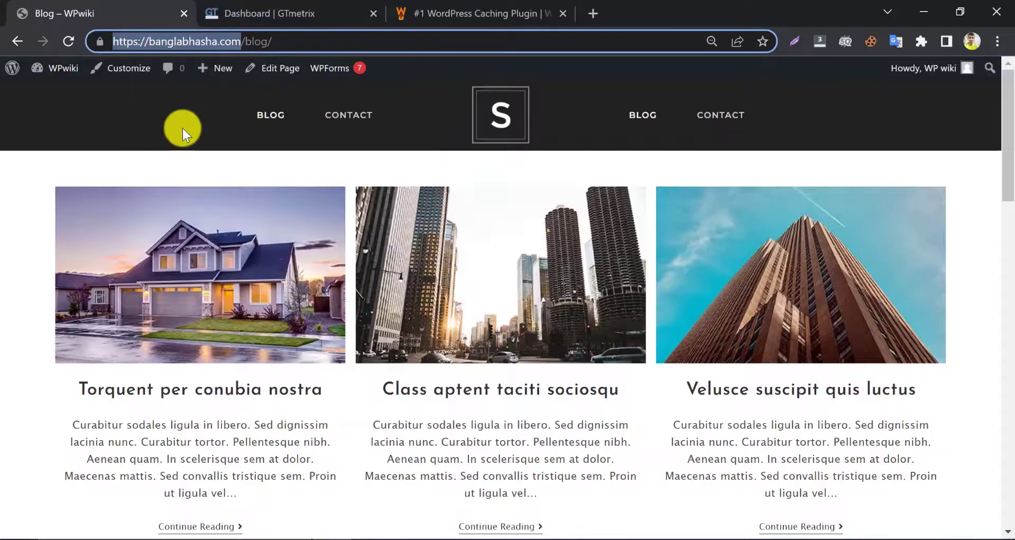
left_click(390, 79)
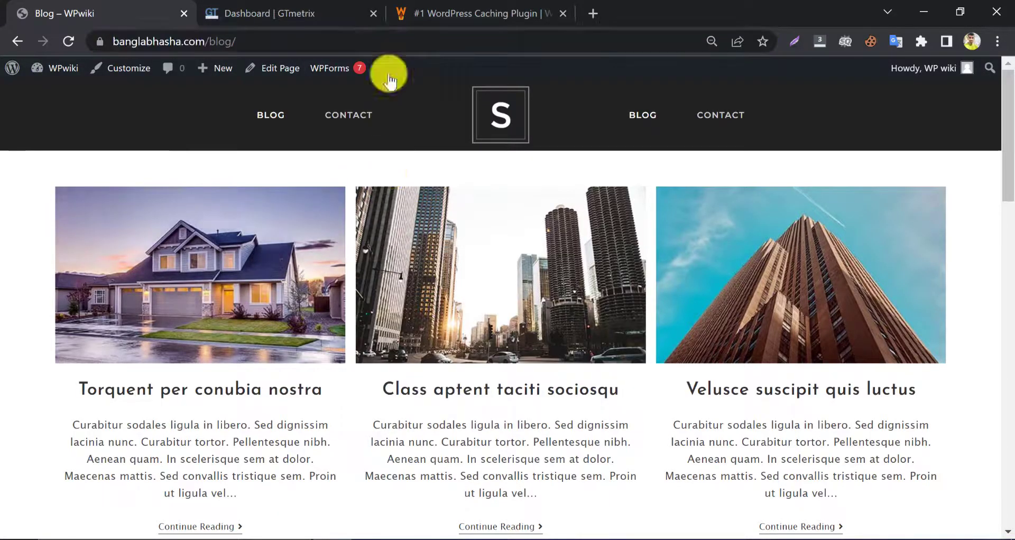
left_click(288, 13)
right_click(149, 249)
left_click(234, 375)
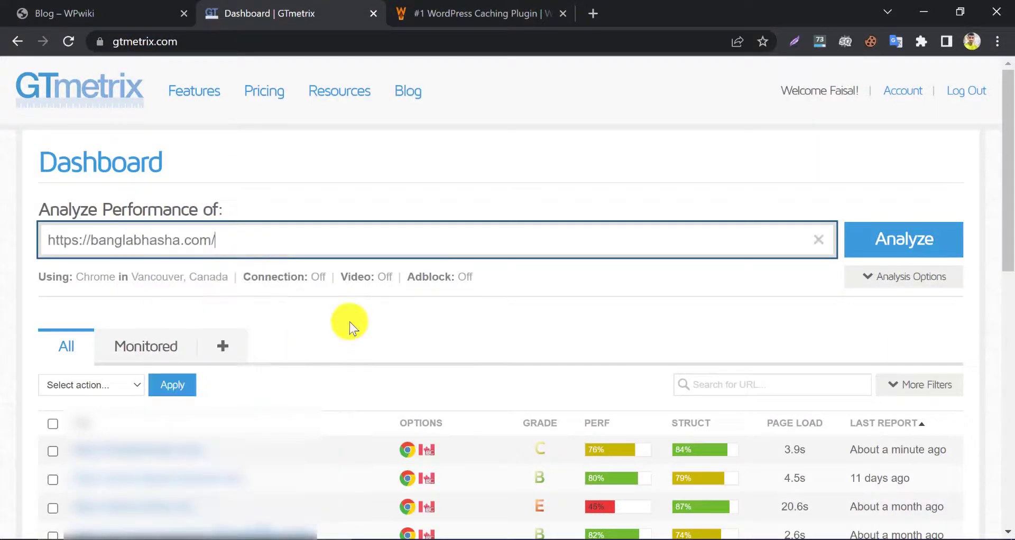
left_click(860, 232)
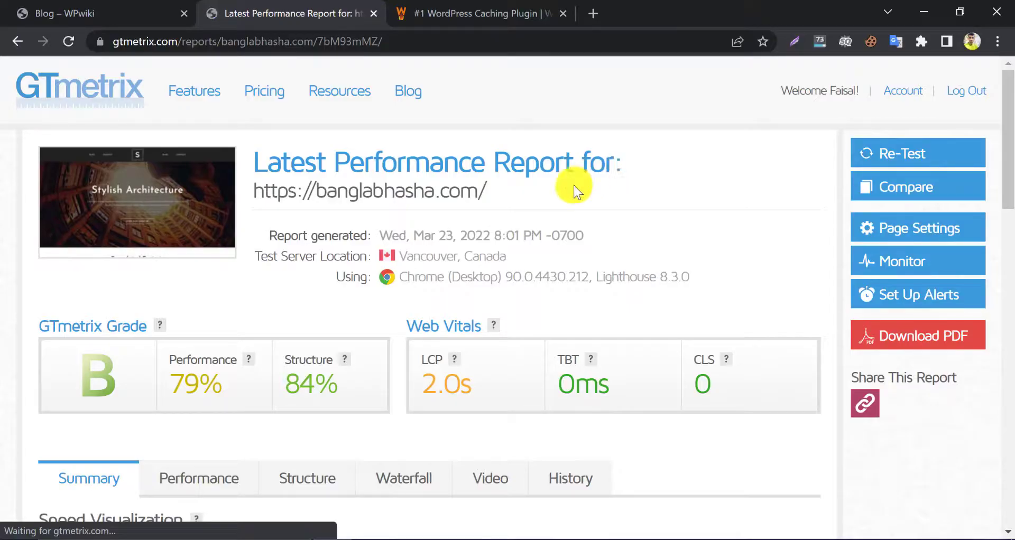
Step: Review the site's GTmetrix grade, web vitals and page details, and revisit the WP Rocket homepage
scroll(438, 327, "down", 2)
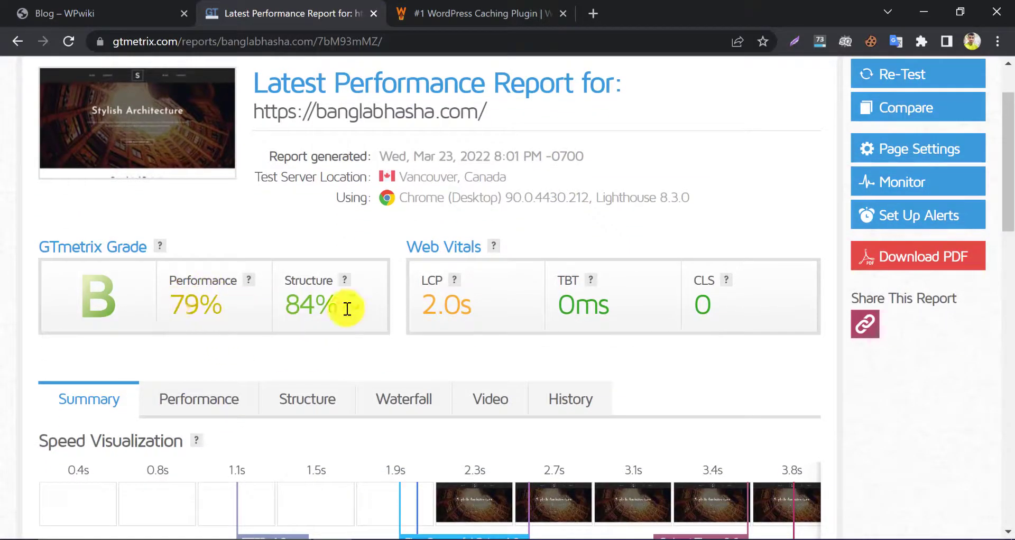
scroll(284, 308, "down", 15)
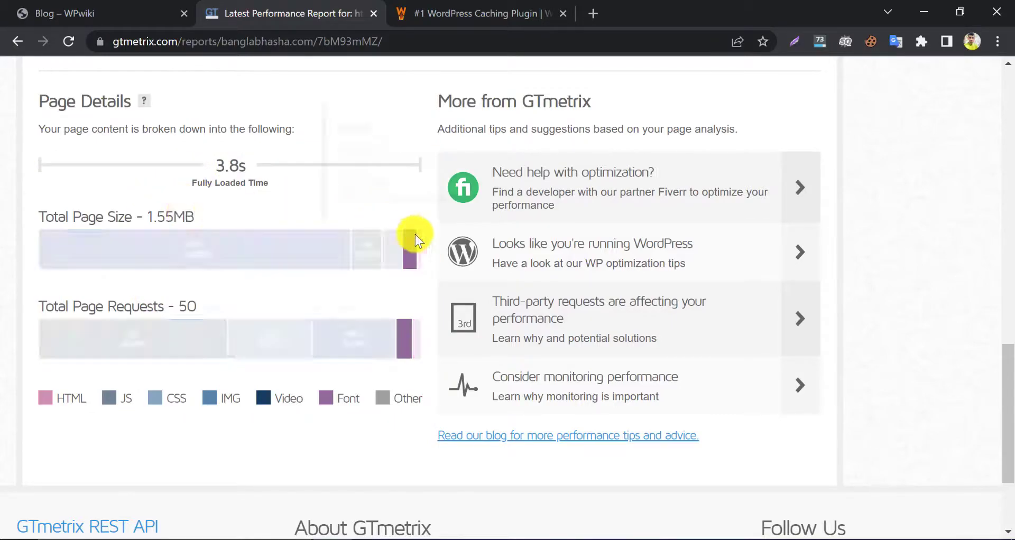
scroll(415, 235, "up", 15)
scroll(415, 234, "up", 3)
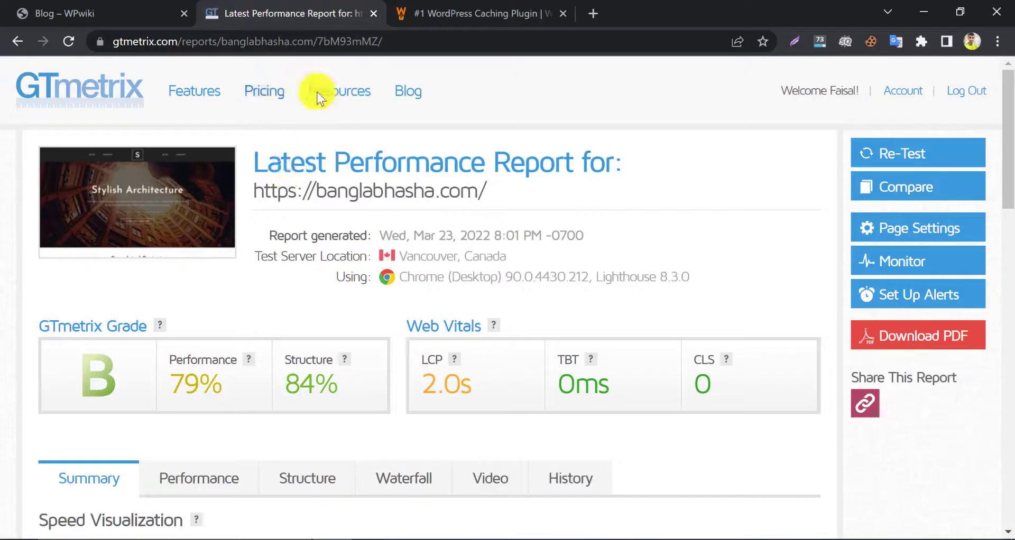
left_click(456, 12)
scroll(422, 302, "down", 3)
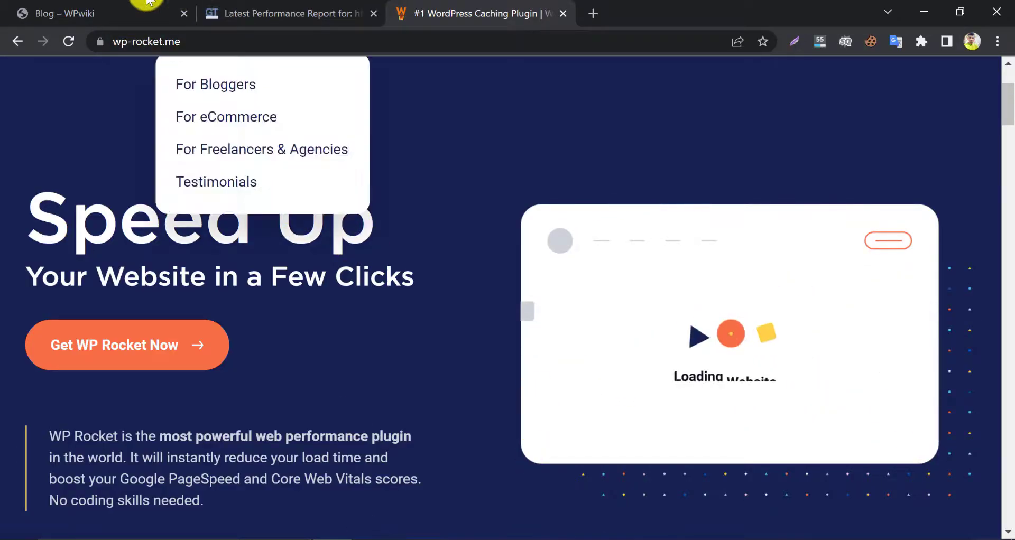
Step: Return to the WPwiki site and open its WordPress admin dashboard
left_click(113, 8)
mouse_move(56, 68)
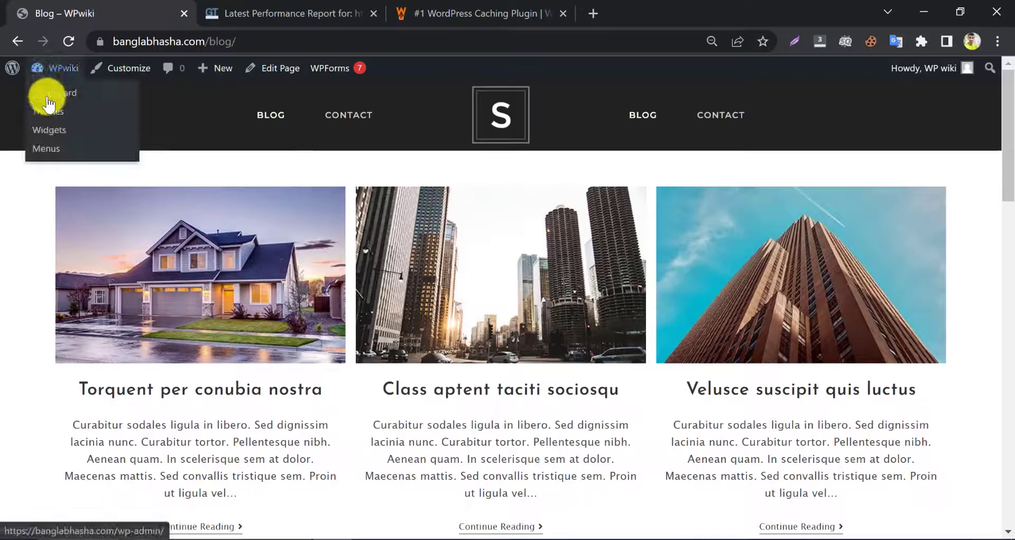
left_click(47, 94)
scroll(317, 249, "down", 6)
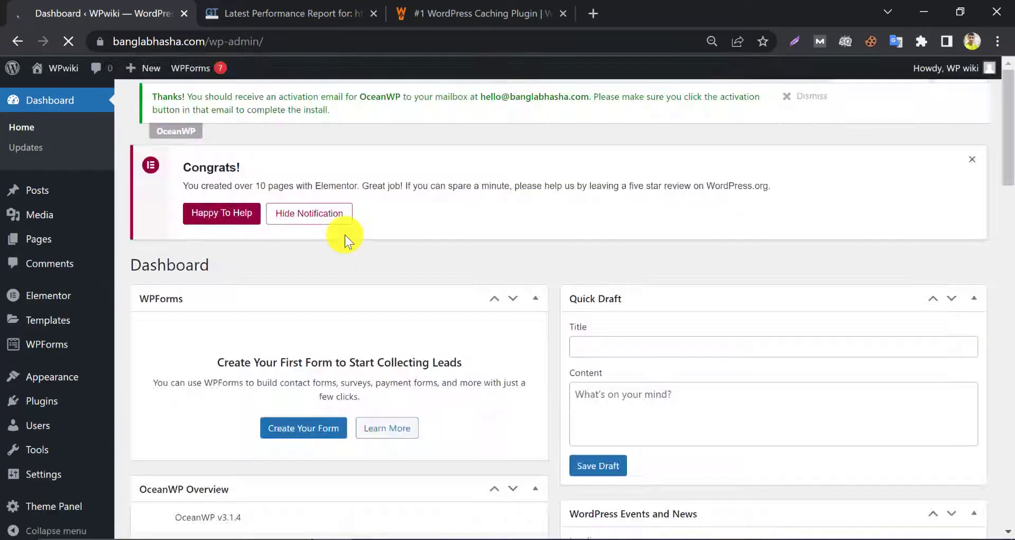
Step: Go to the Add Plugins page, dismiss the OceanWP notice and open the plugin upload form
scroll(296, 338, "down", 3)
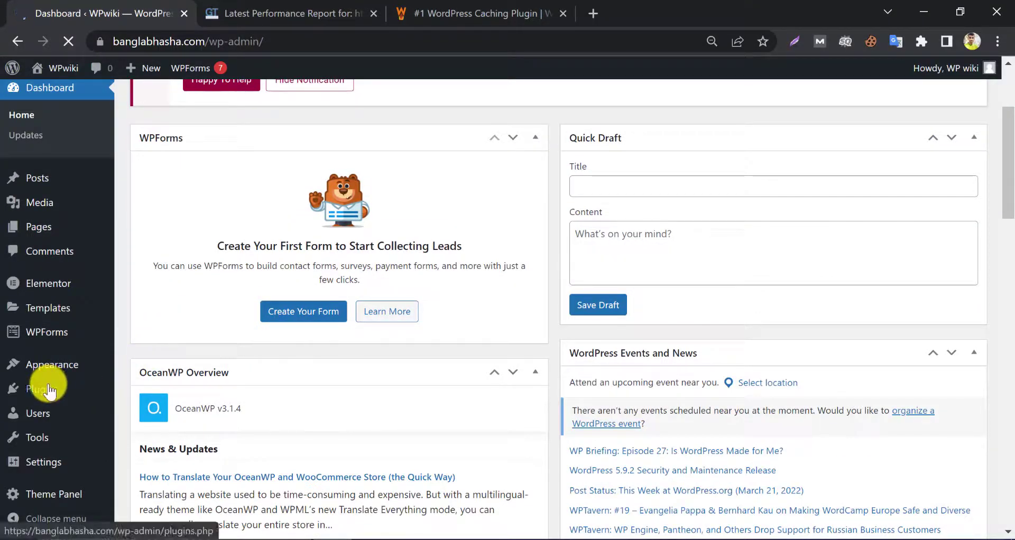
mouse_move(45, 385)
left_click(140, 415)
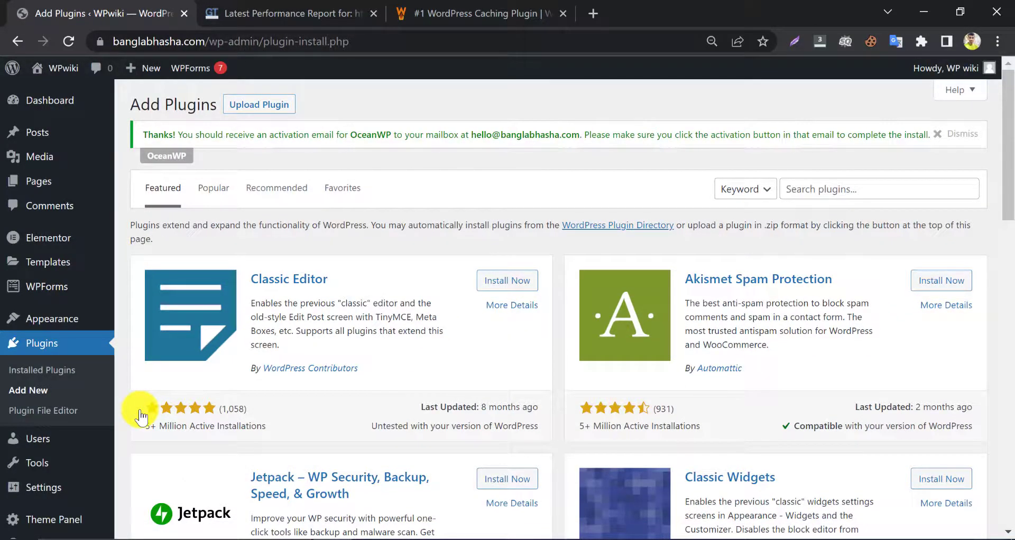
left_click(940, 139)
left_click(273, 104)
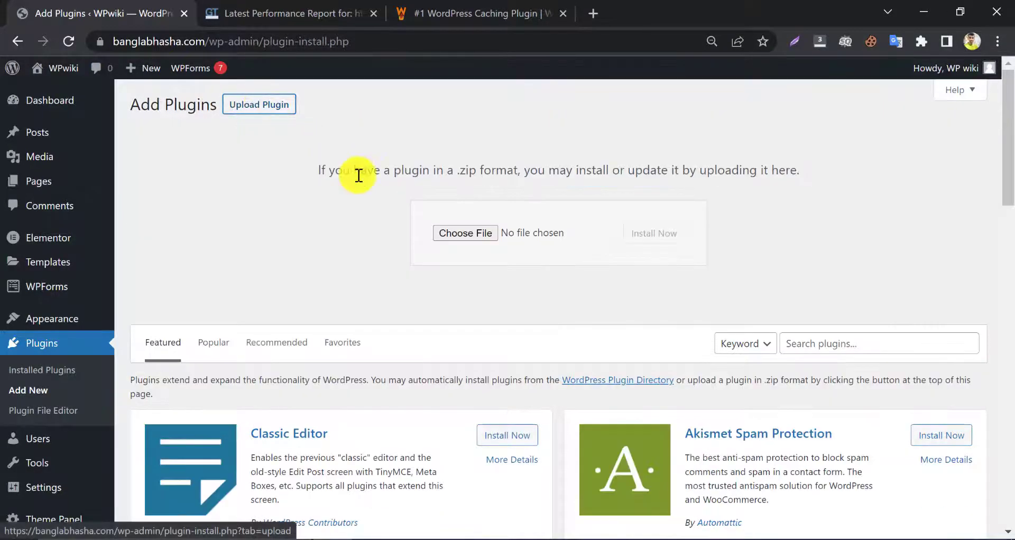
Step: Select the WP Rocket plugin file from its folder, install it and activate it
left_click(455, 239)
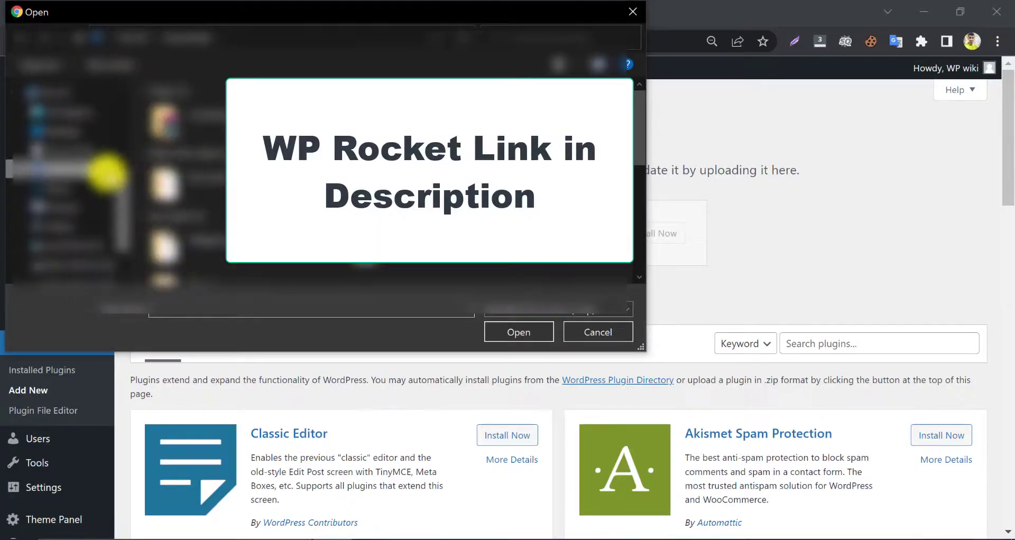
left_click(82, 131)
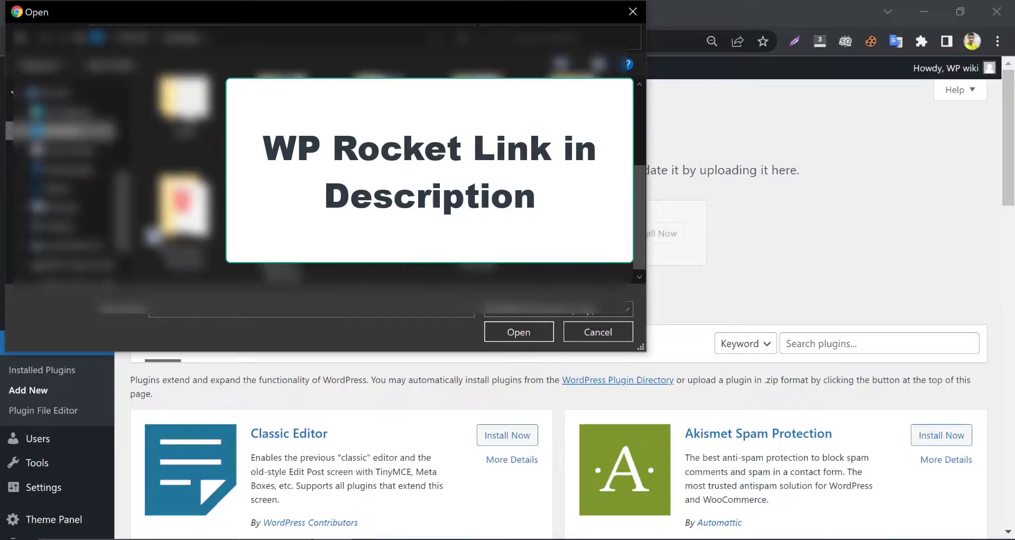
double_click(380, 203)
left_click(305, 212)
double_click(306, 211)
left_click(271, 123)
double_click(271, 123)
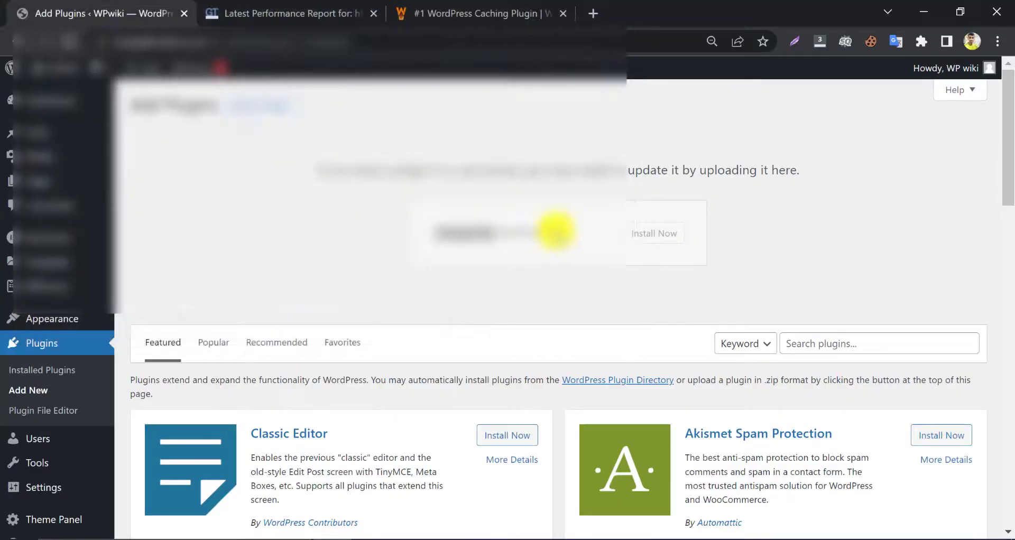
left_click(668, 239)
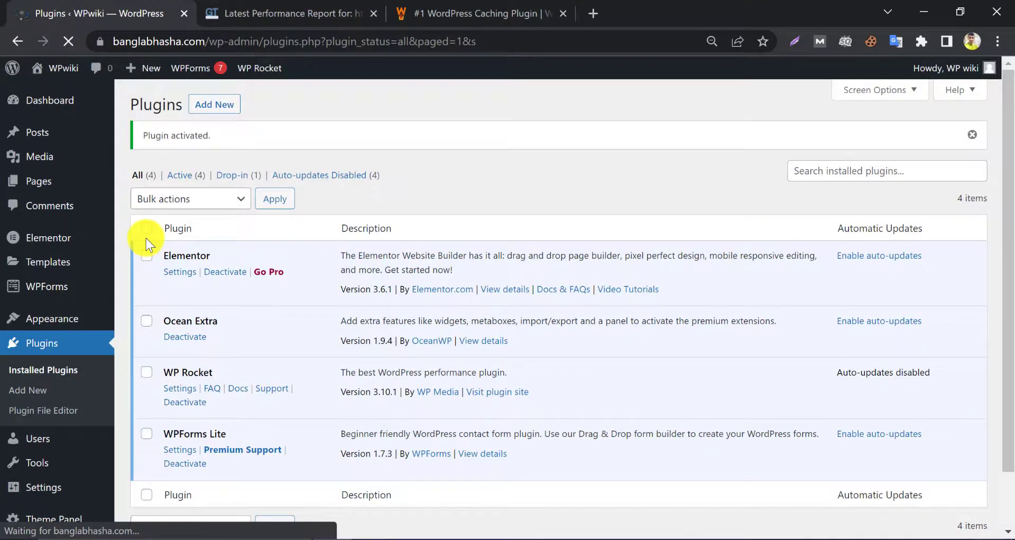
Step: Open the WP Rocket settings page and decline the collection of diagnostic data
scroll(198, 319, "down", 1)
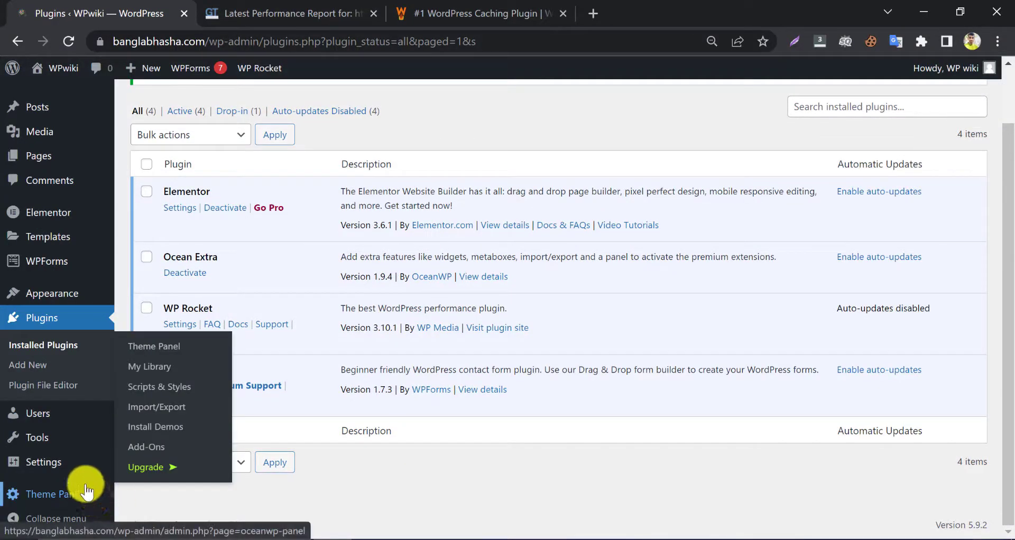
left_click(153, 466)
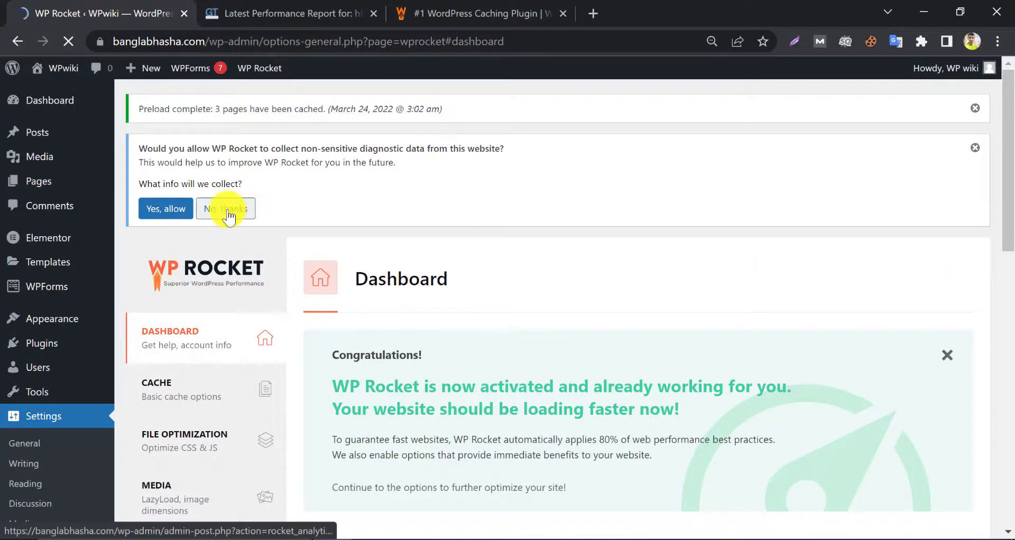
left_click(227, 212)
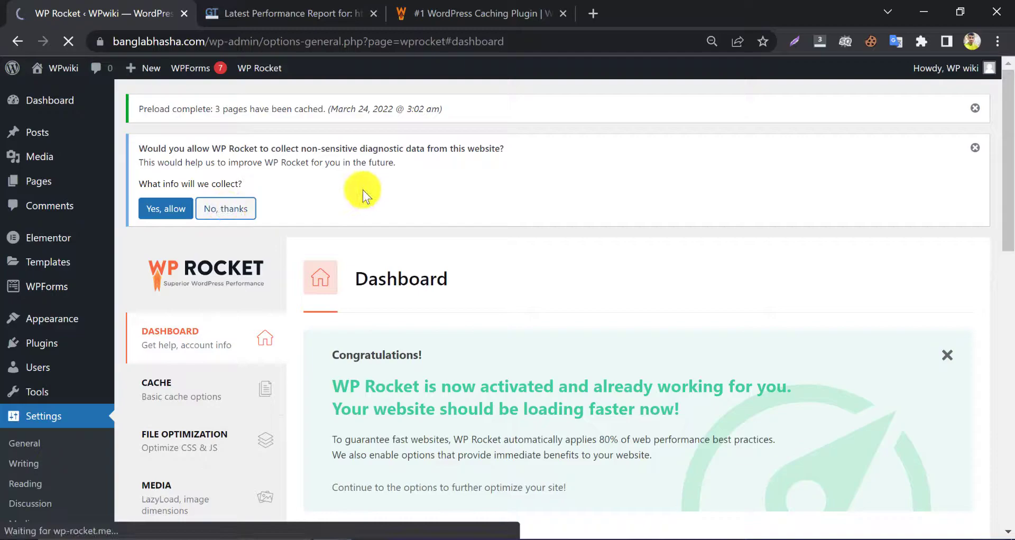
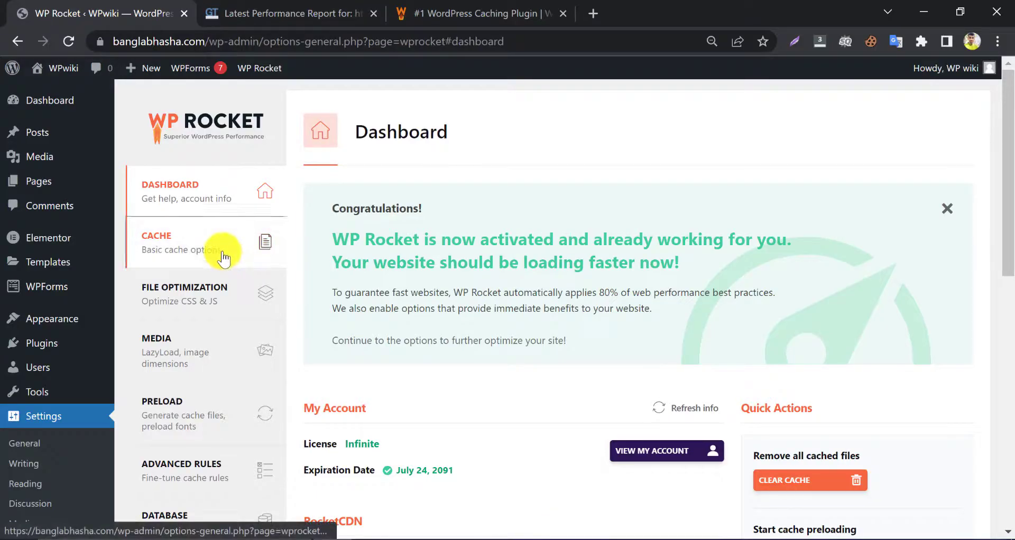
left_click(208, 248)
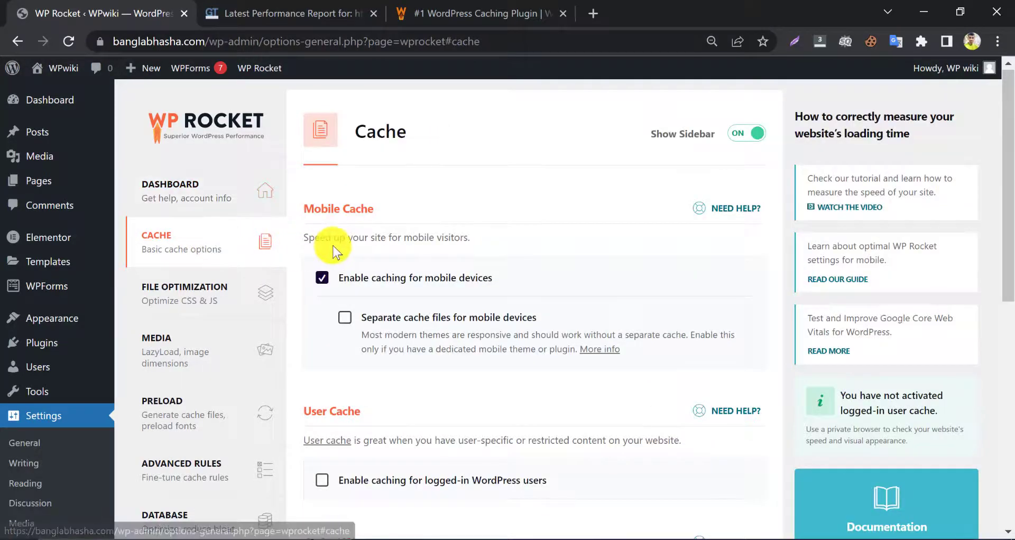
scroll(333, 246, "down", 5)
scroll(333, 245, "up", 5)
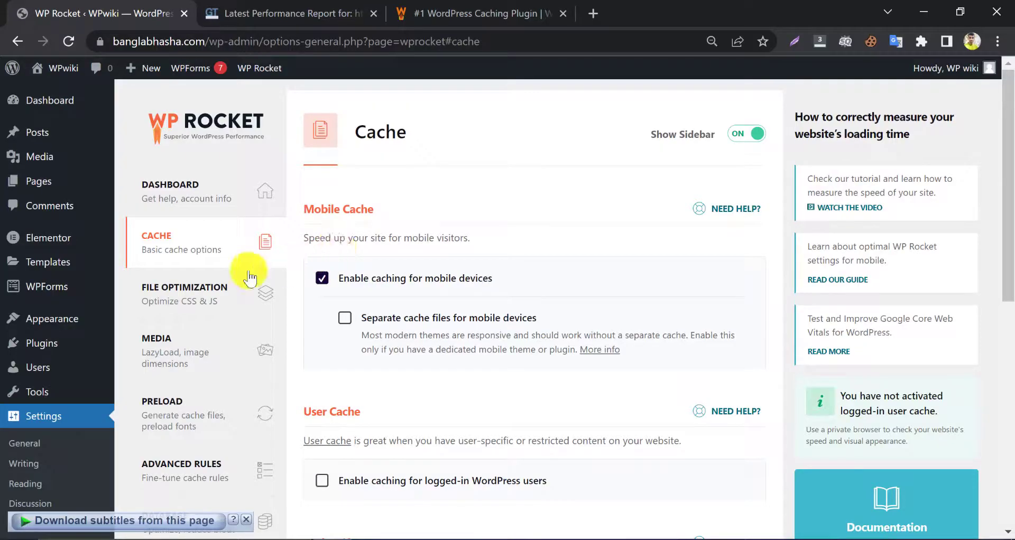
left_click(214, 299)
left_click(199, 341)
left_click(192, 409)
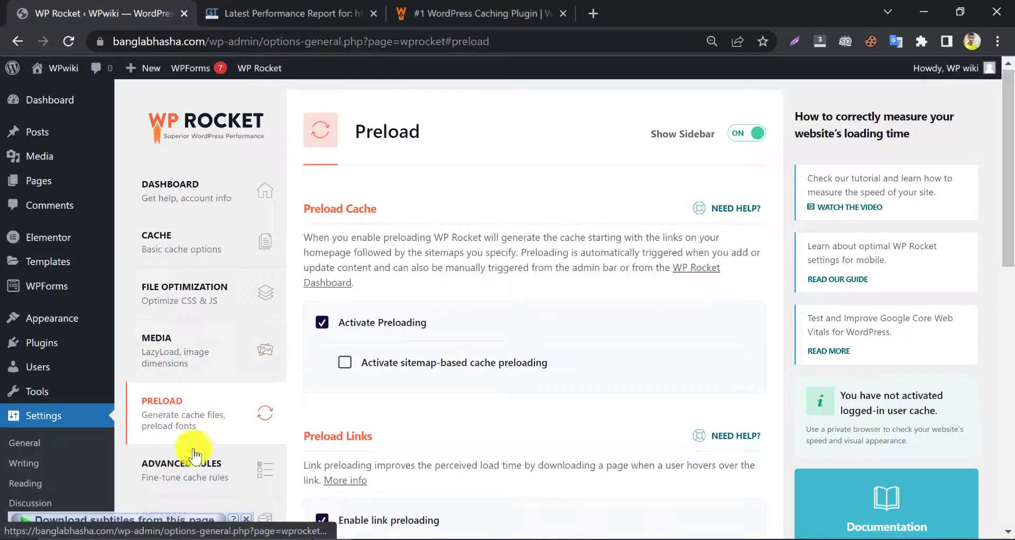
Step: In WP Rocket's Cache settings, enable caching for logged-in WordPress users and save the changes
left_click(226, 225)
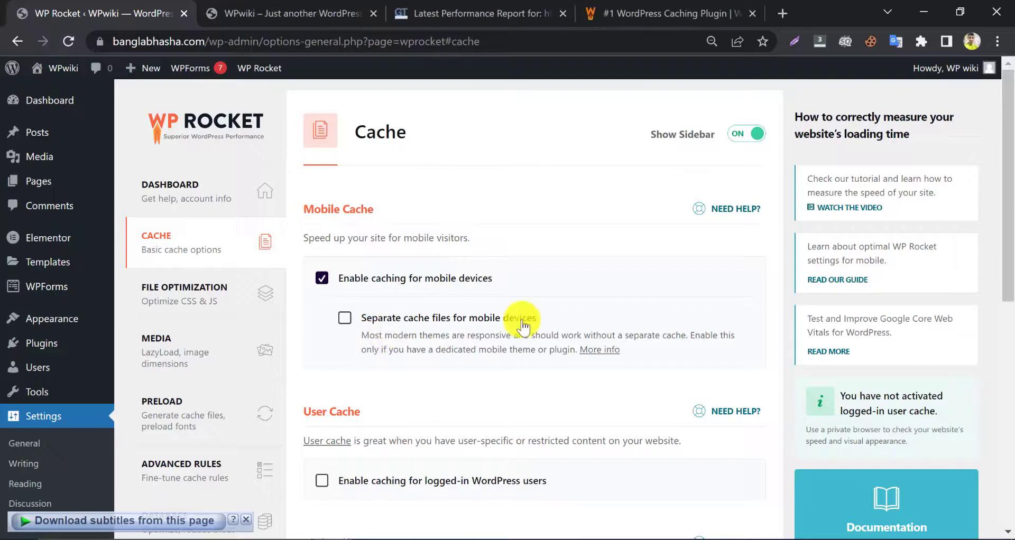
scroll(523, 322, "down", 5)
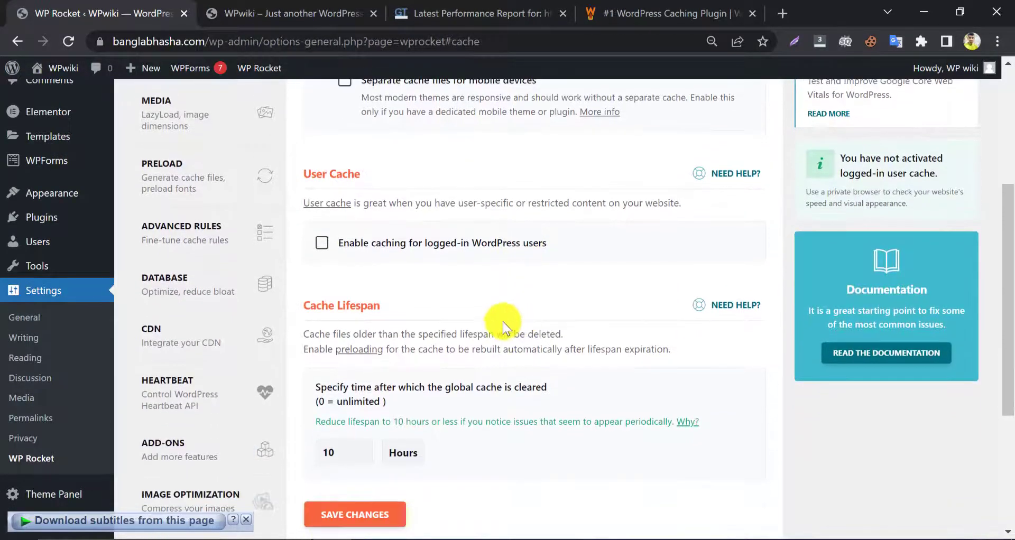
left_click(322, 243)
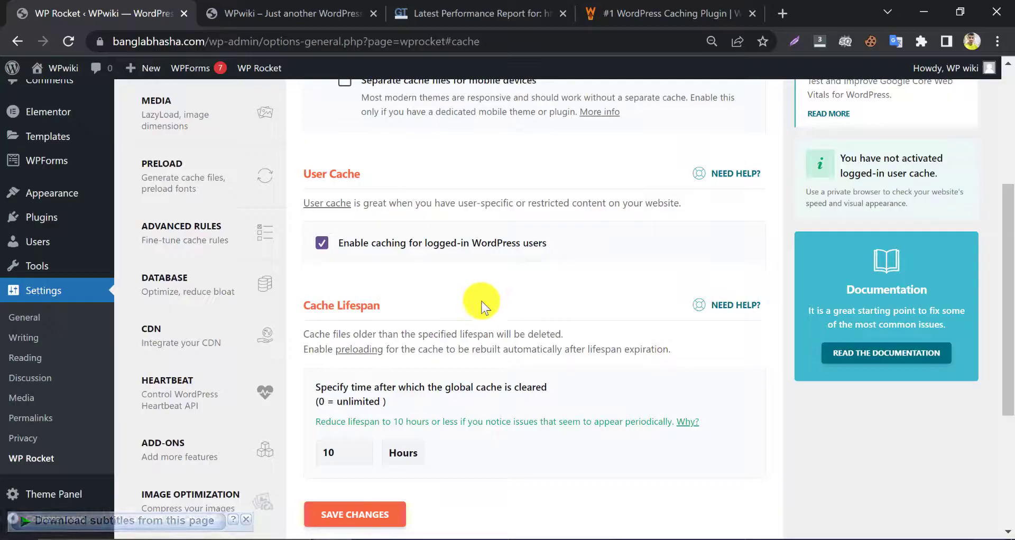
scroll(490, 328, "down", 2)
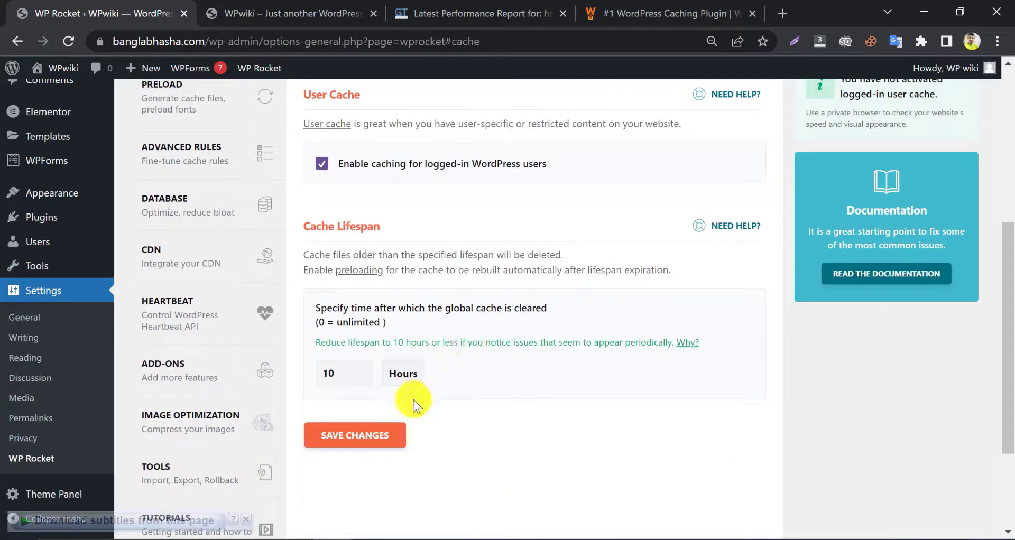
left_click(359, 442)
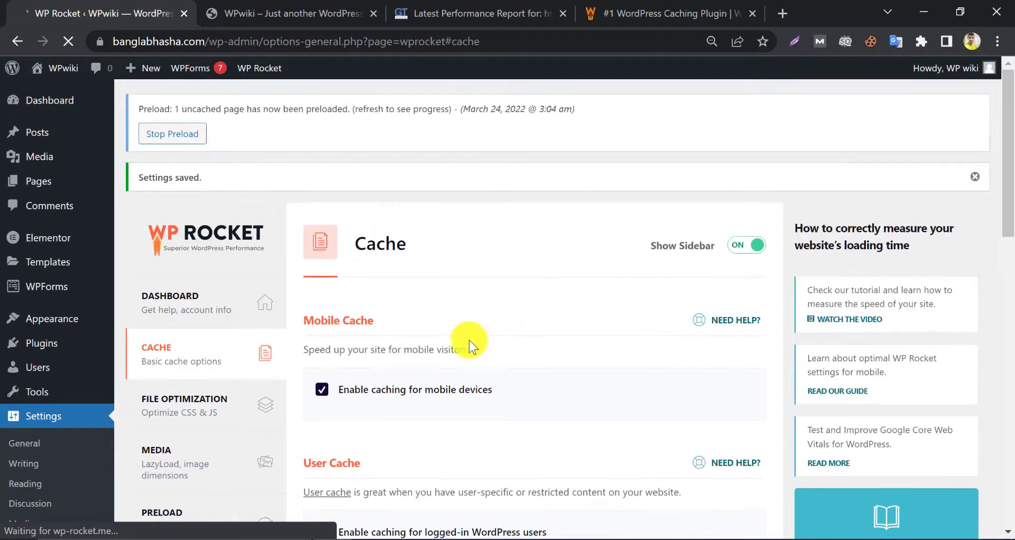
Step: Open the File Optimization settings and activate Minify CSS files, accepting the warning
scroll(362, 344, "down", 1)
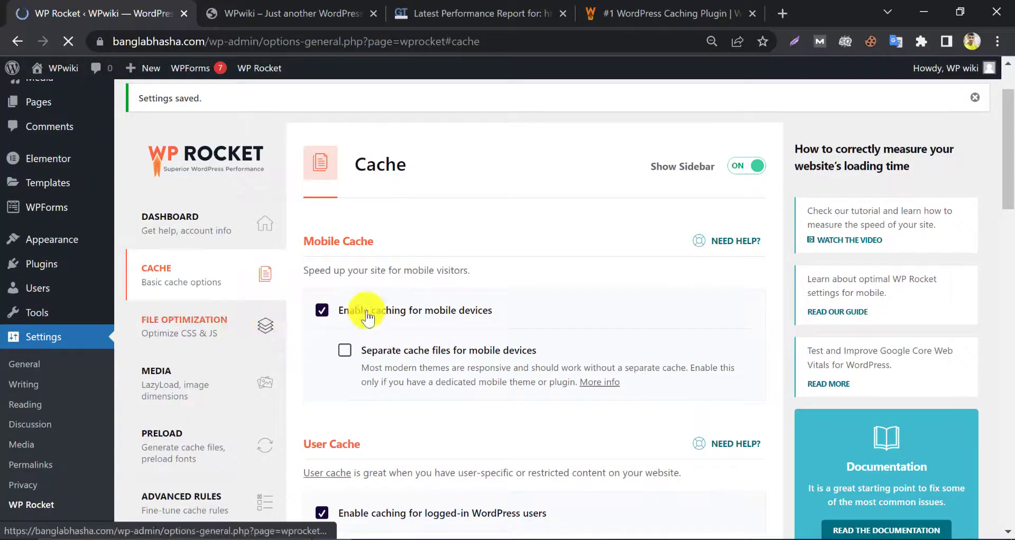
left_click(243, 331)
scroll(333, 222, "down", 2)
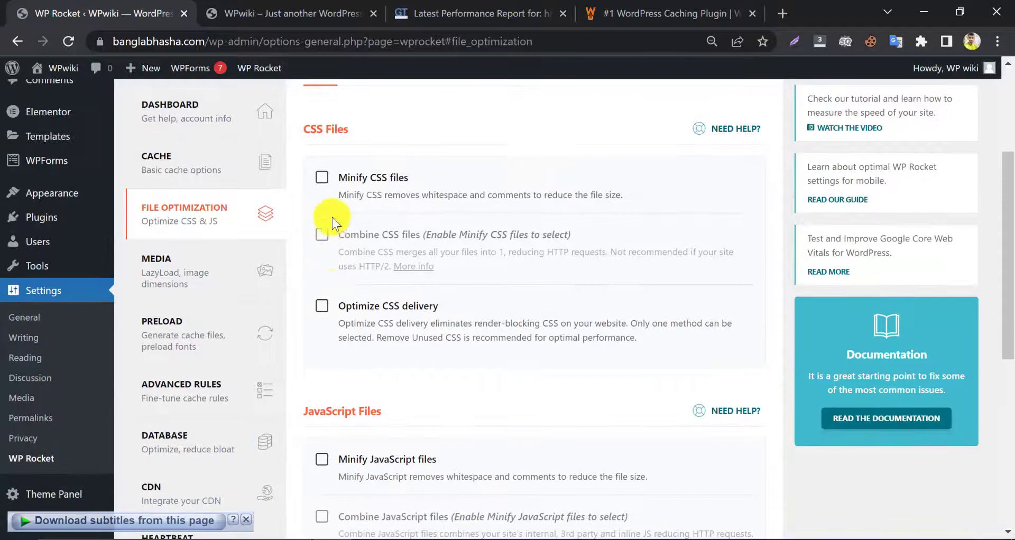
left_click(322, 177)
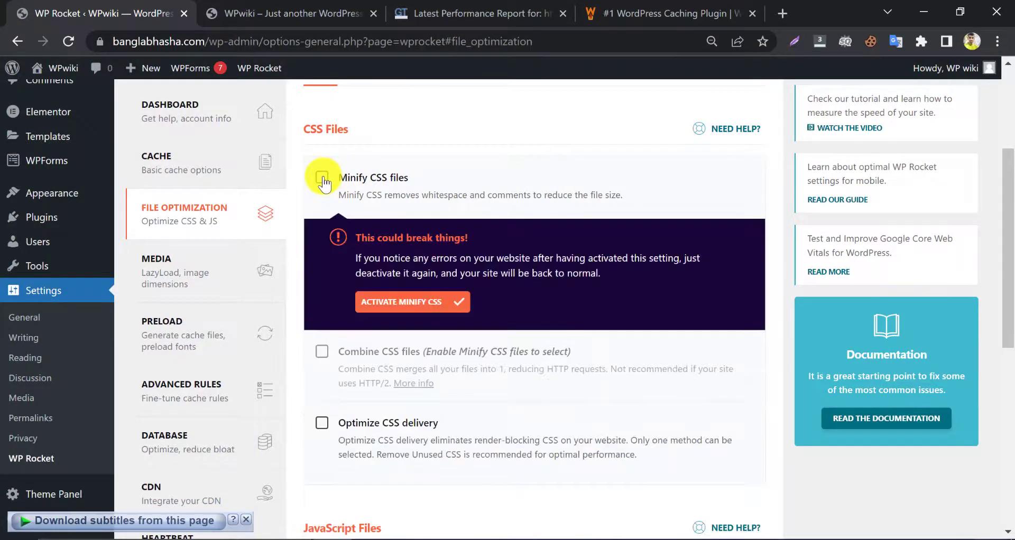
left_click(392, 306)
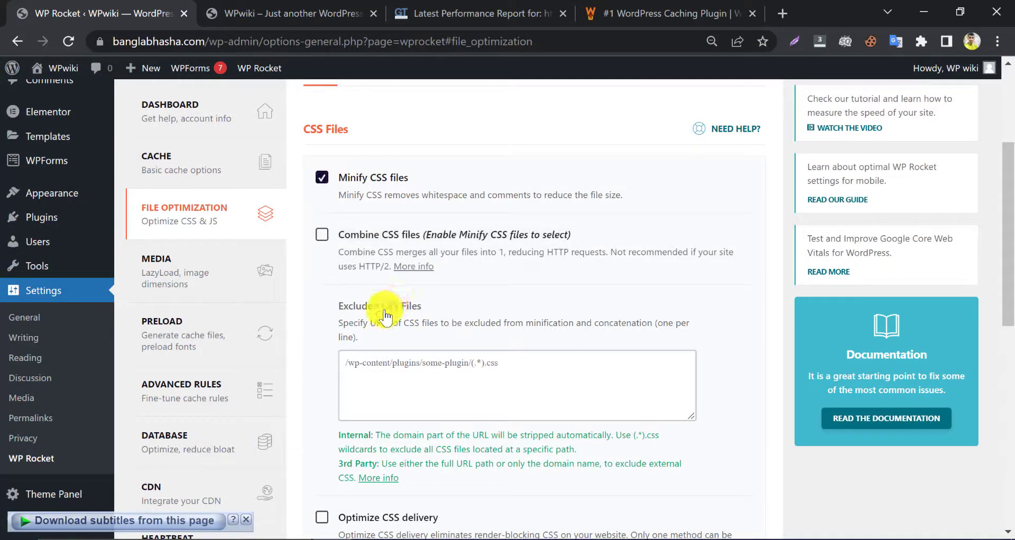
Step: Enable Optimize CSS delivery with the Remove Unused CSS (Beta) method and save the File Optimization settings
scroll(383, 304, "down", 2)
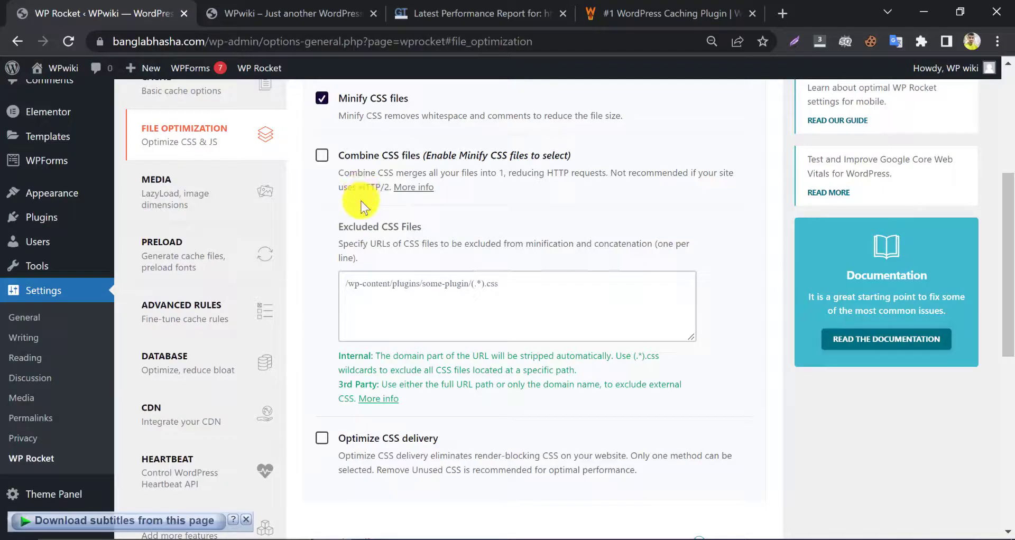
scroll(340, 288, "down", 2)
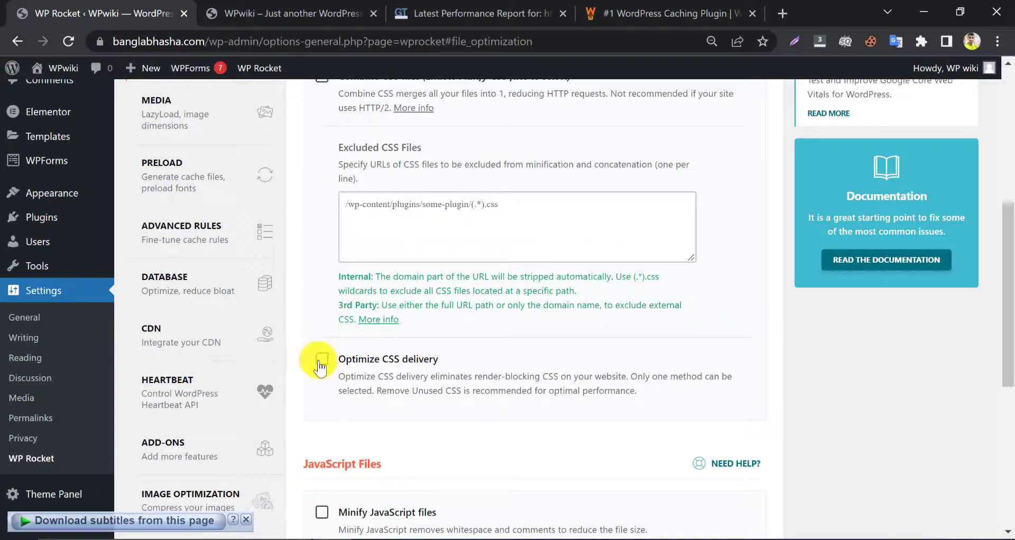
left_click(320, 363)
scroll(366, 374, "down", 5)
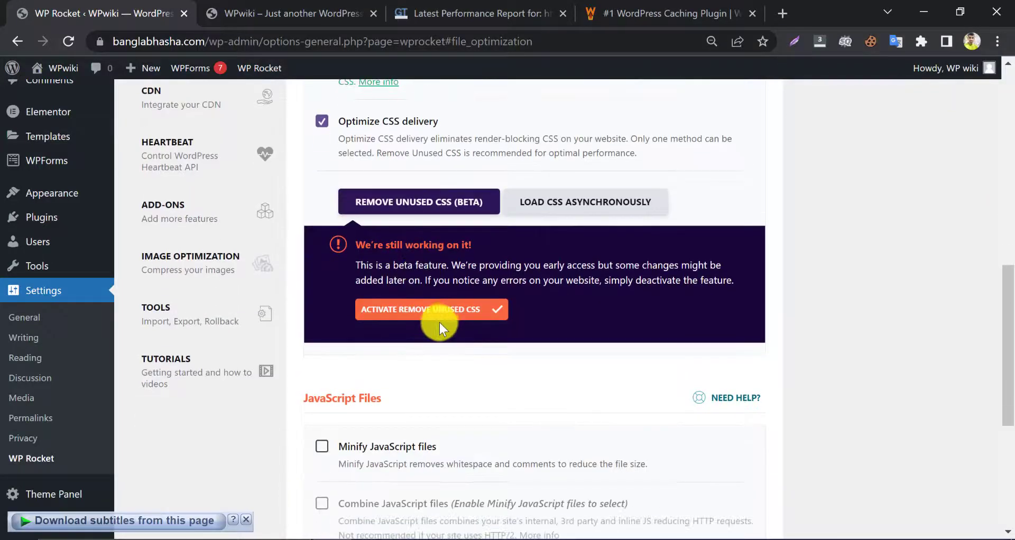
left_click(399, 315)
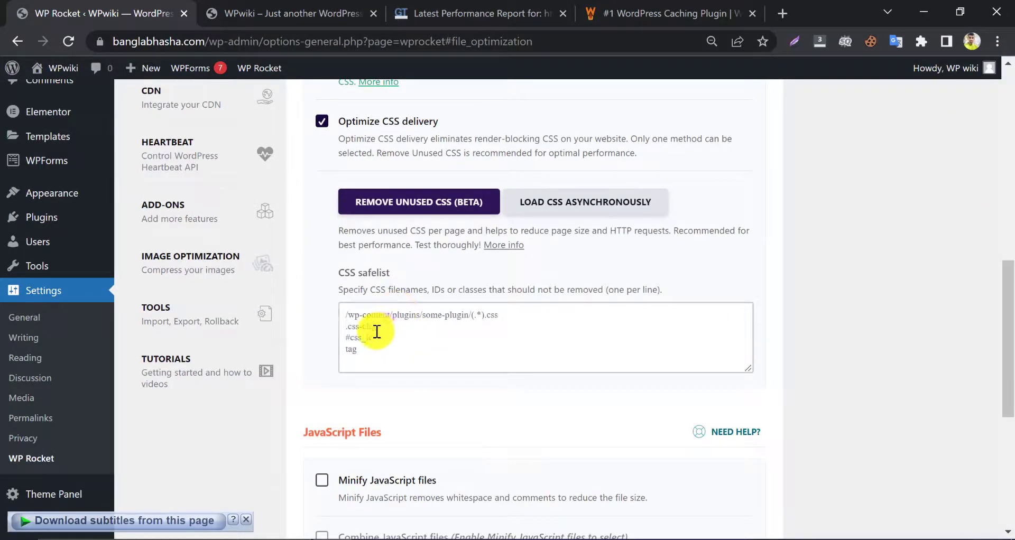
scroll(363, 328, "down", 6)
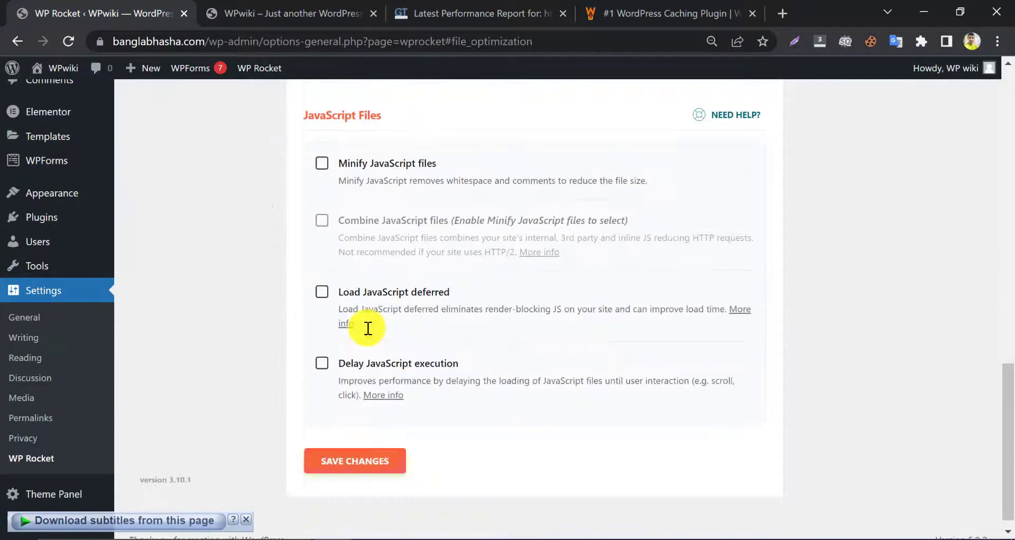
left_click(341, 458)
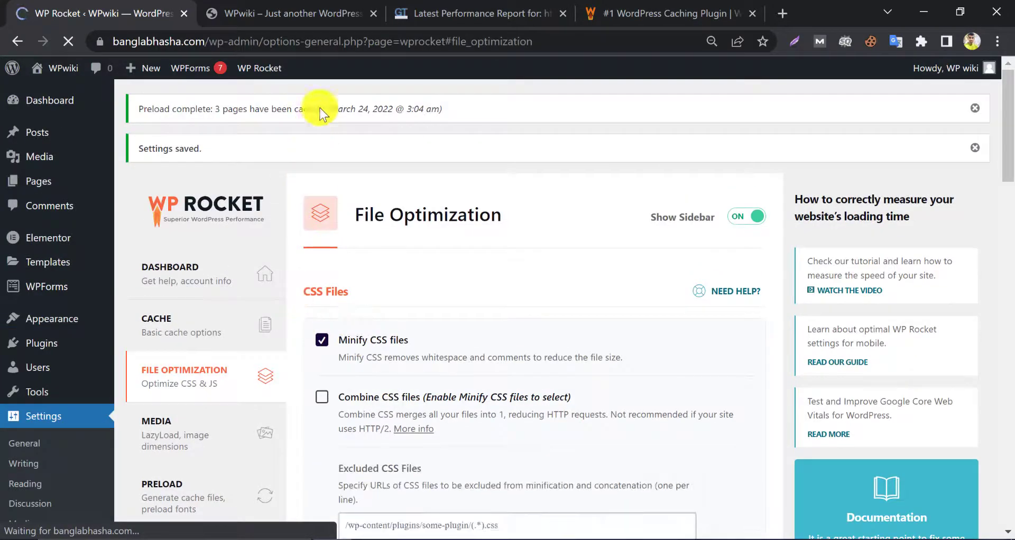
Step: Switch to the WPwiki site, reload its homepage and check that the layout and images still display properly
left_click(290, 14)
left_click(68, 42)
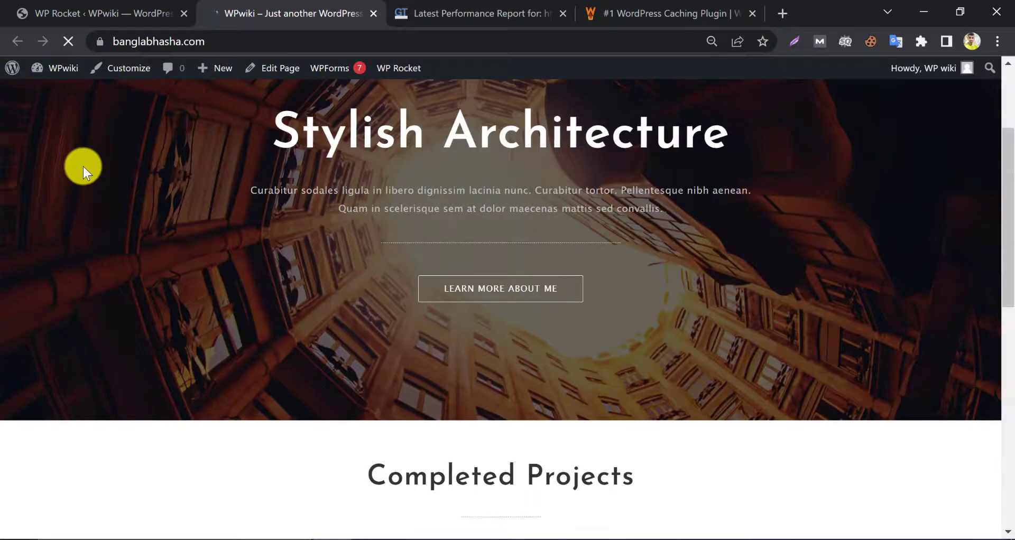
scroll(100, 182, "down", 9)
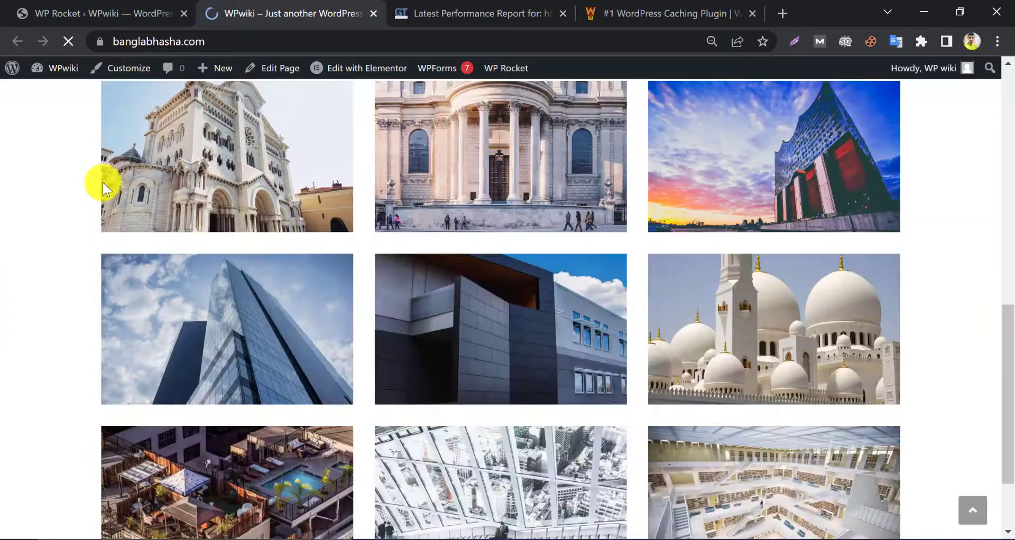
scroll(81, 201, "down", 2)
scroll(74, 198, "up", 8)
scroll(74, 198, "up", 5)
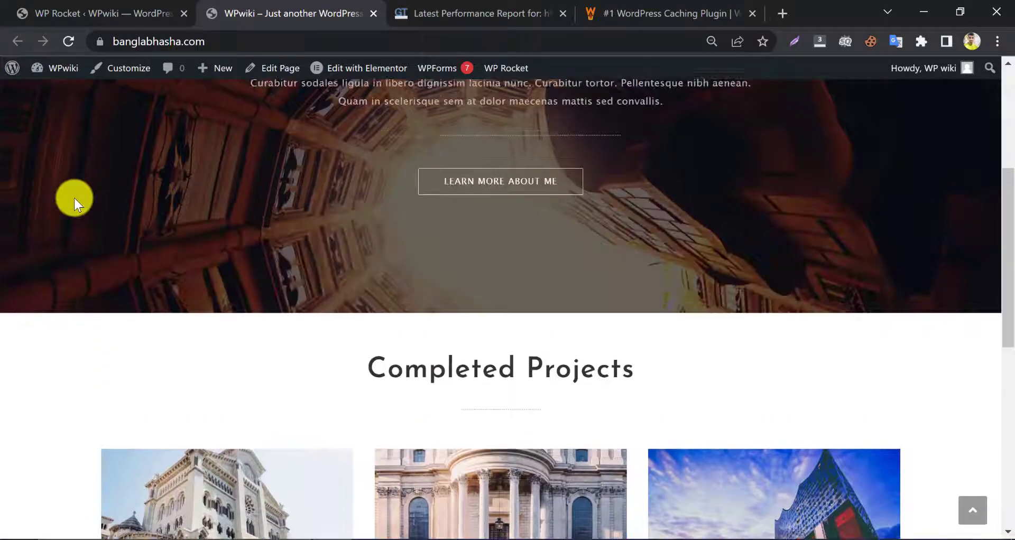
left_click(484, 129)
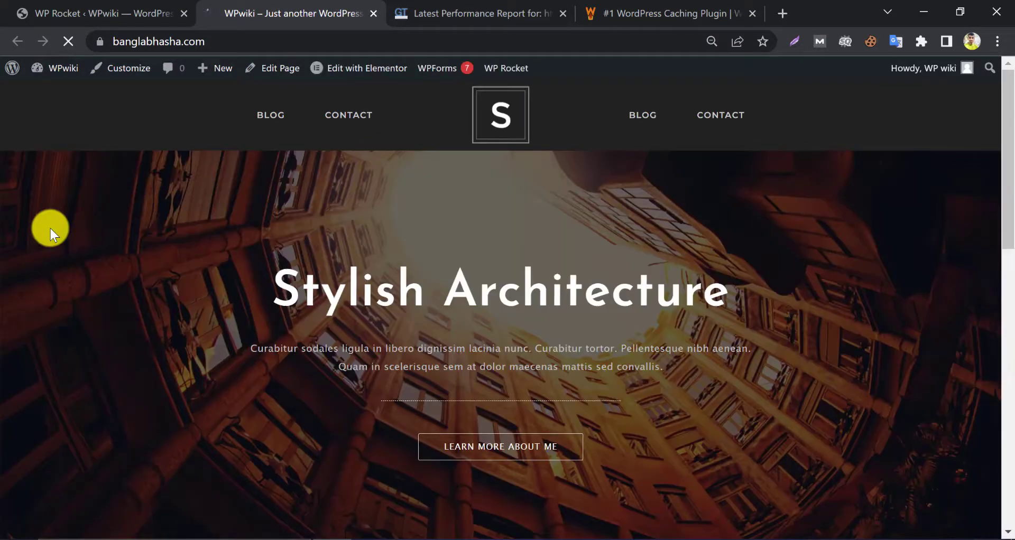
scroll(51, 230, "down", 10)
scroll(52, 230, "up", 7)
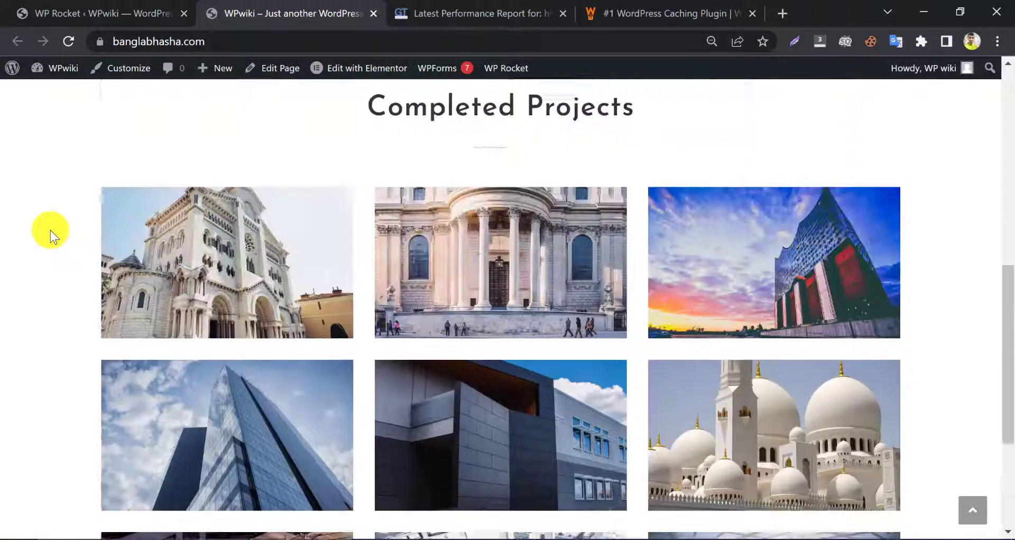
Step: Return to WP Rocket's File Optimization settings and activate Minify JavaScript files, accepting the warning
left_click(24, 10)
scroll(373, 279, "down", 12)
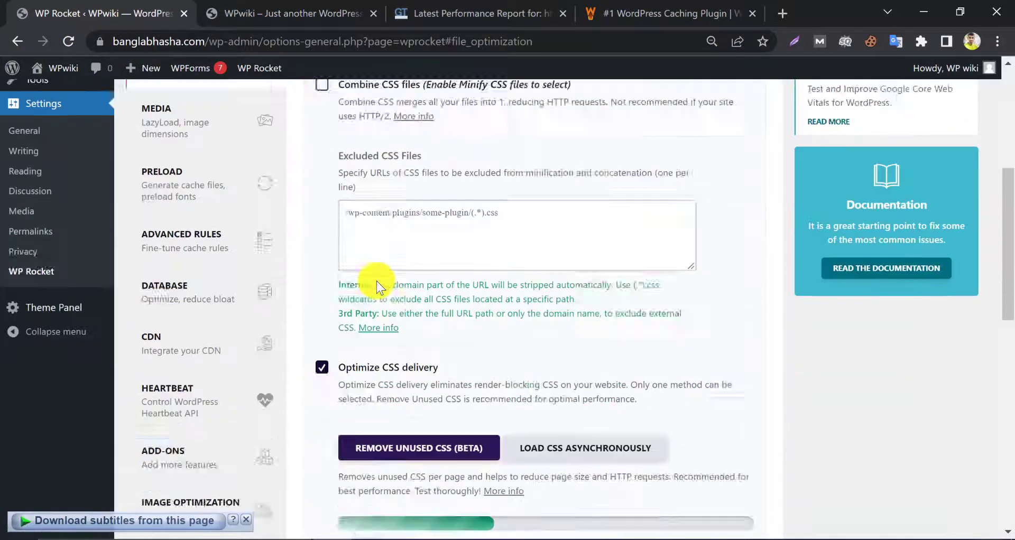
scroll(377, 282, "down", 2)
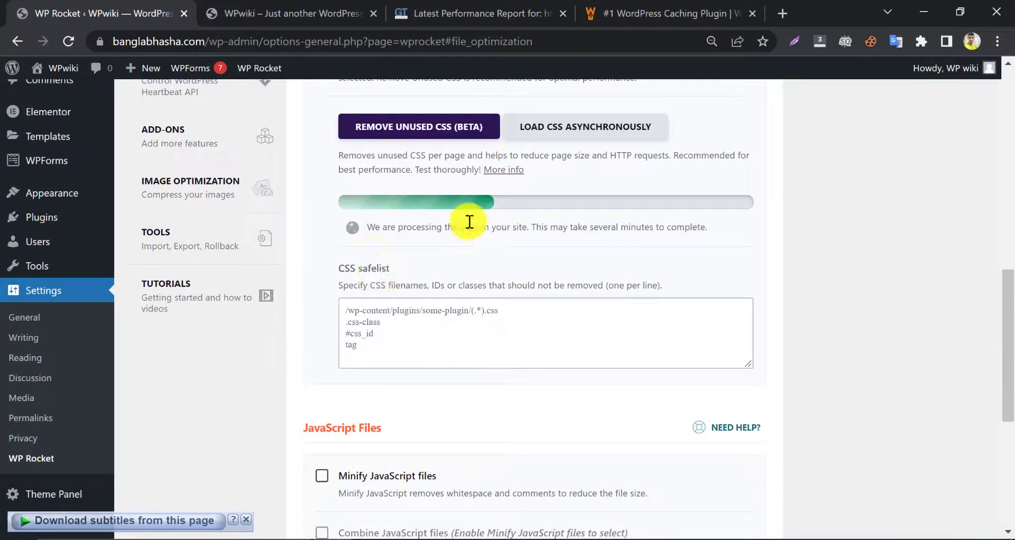
scroll(403, 289, "down", 5)
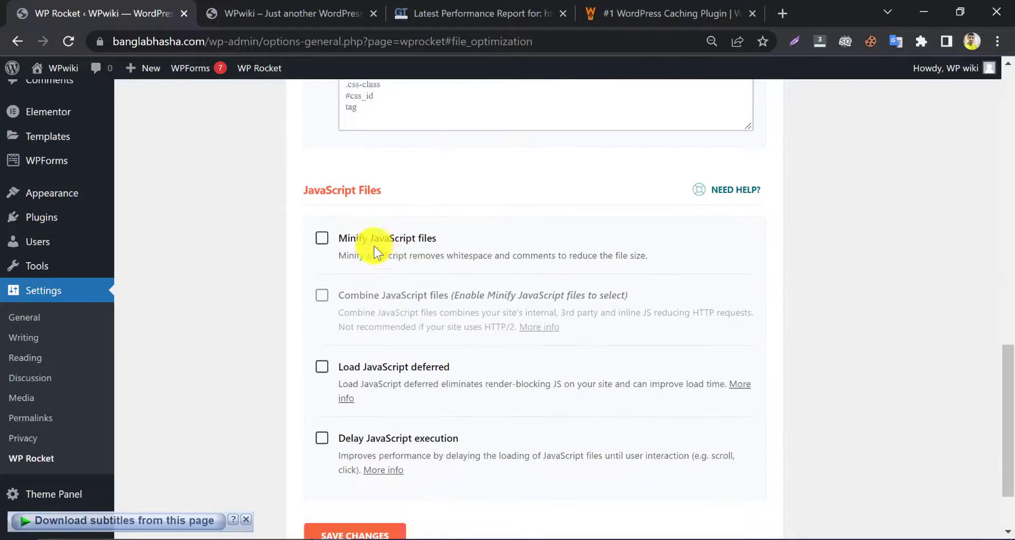
left_click(323, 241)
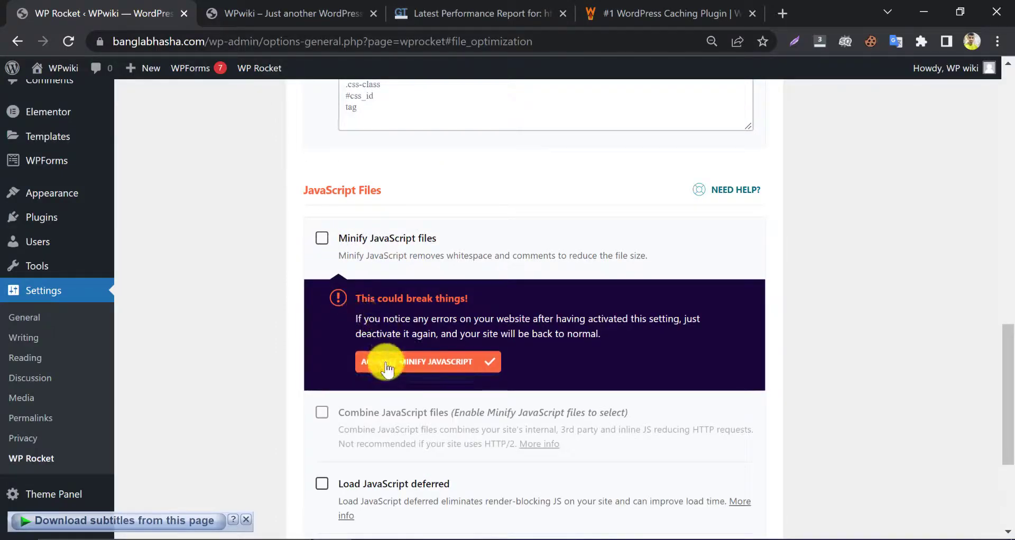
left_click(365, 359)
scroll(312, 296, "down", 3)
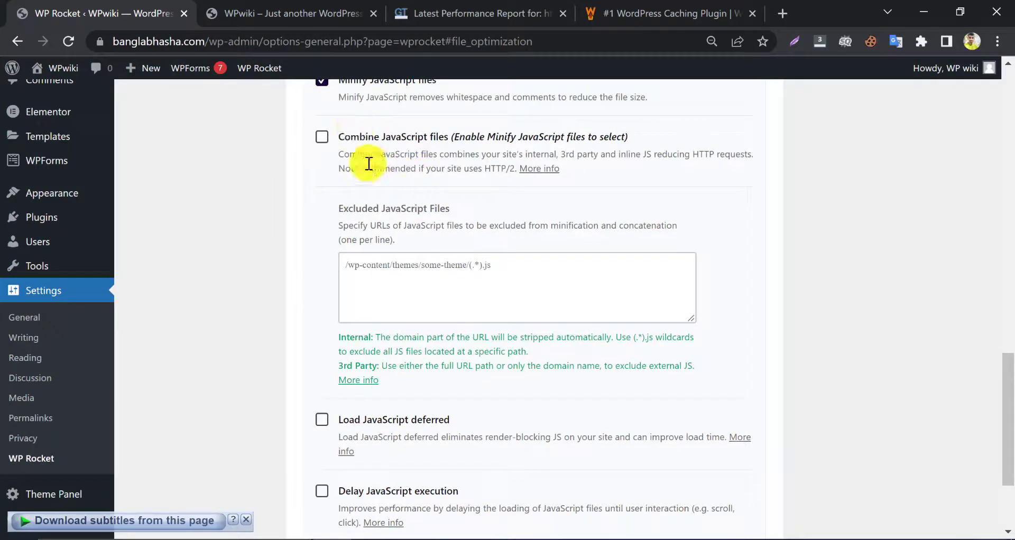
Step: Enable Load JavaScript deferred and Delay JavaScript execution, and save the changes
scroll(328, 210, "down", 3)
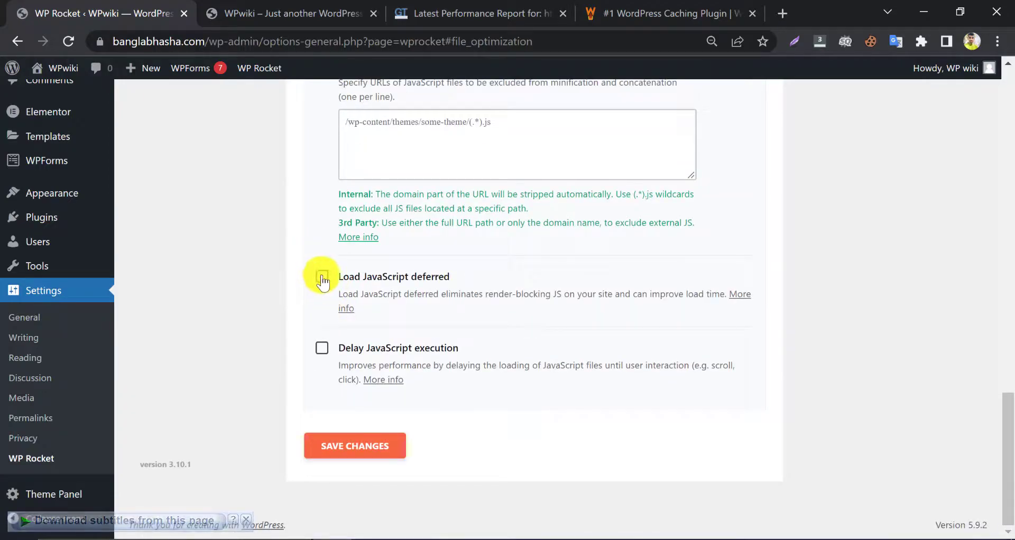
left_click(323, 279)
left_click(322, 347)
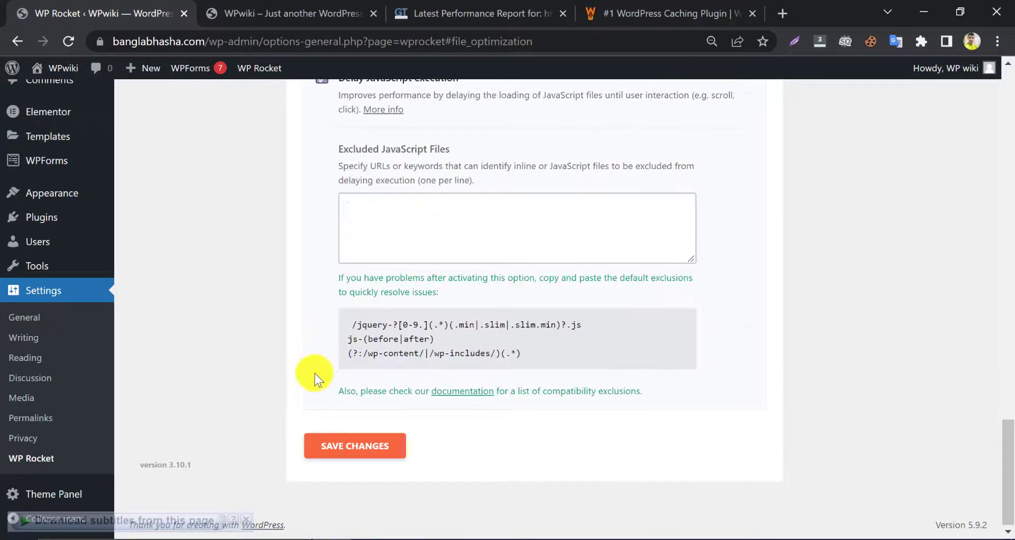
left_click(352, 446)
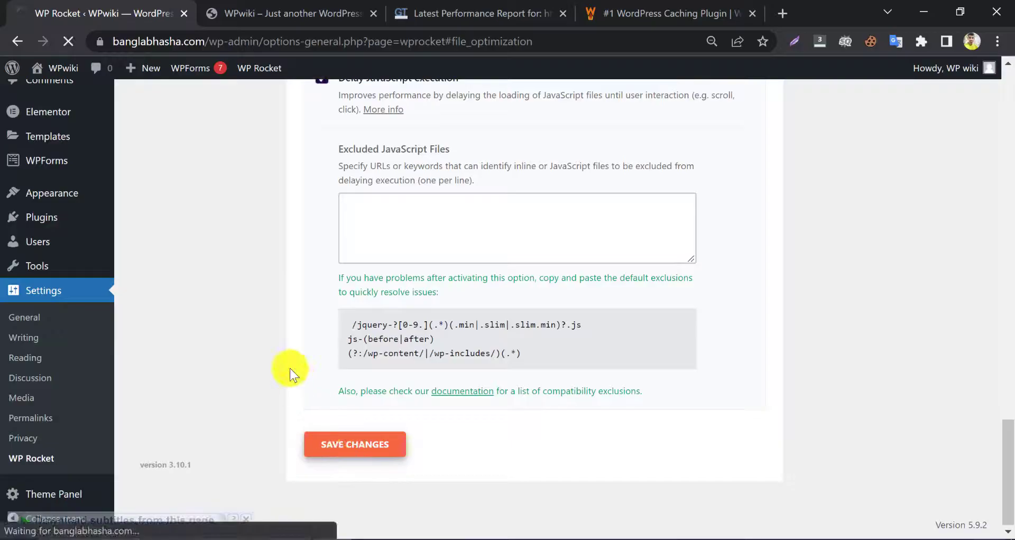
scroll(285, 349, "up", 6)
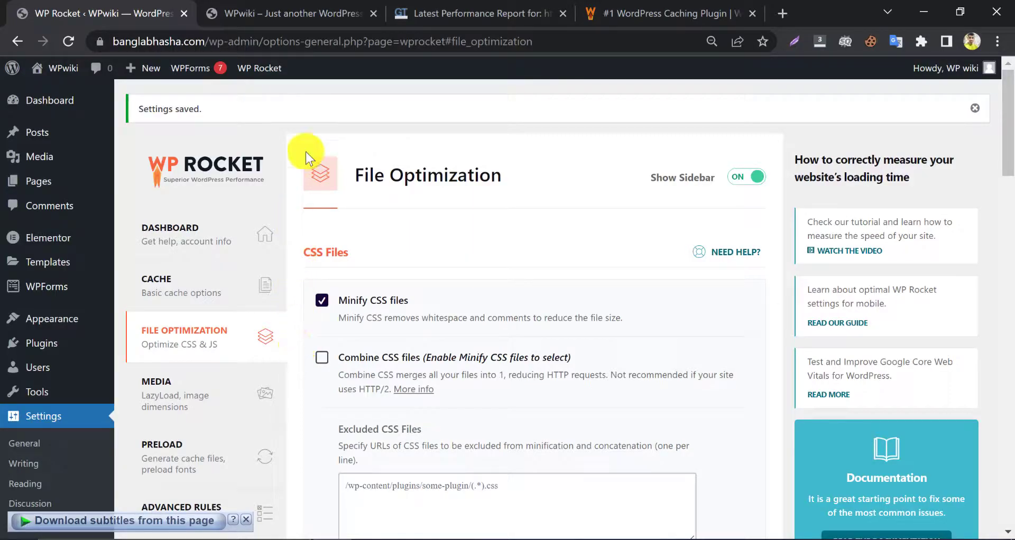
Step: Go back to the WPwiki site and load its homepage again through the site logo to check it
left_click(268, 11)
scroll(471, 171, "up", 5)
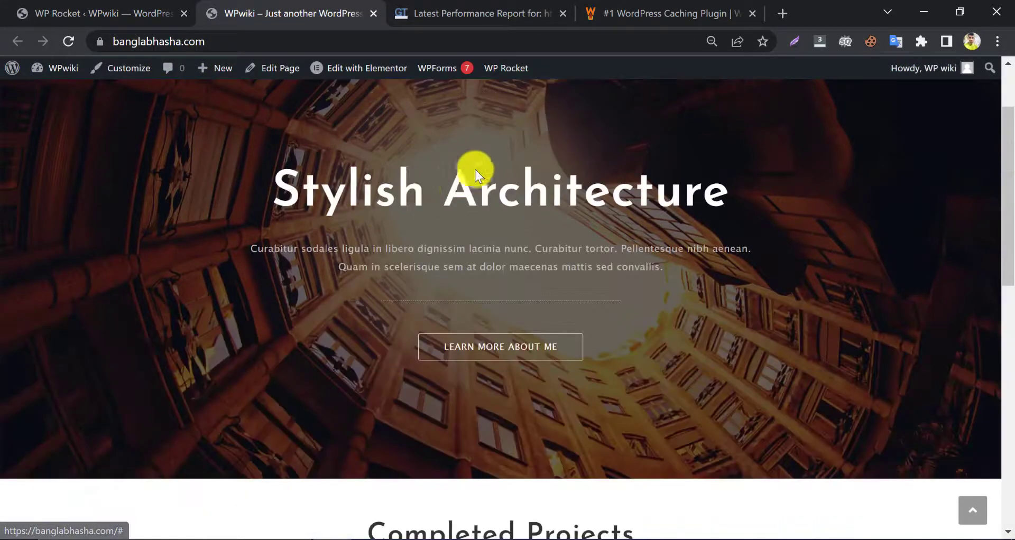
left_click(483, 114)
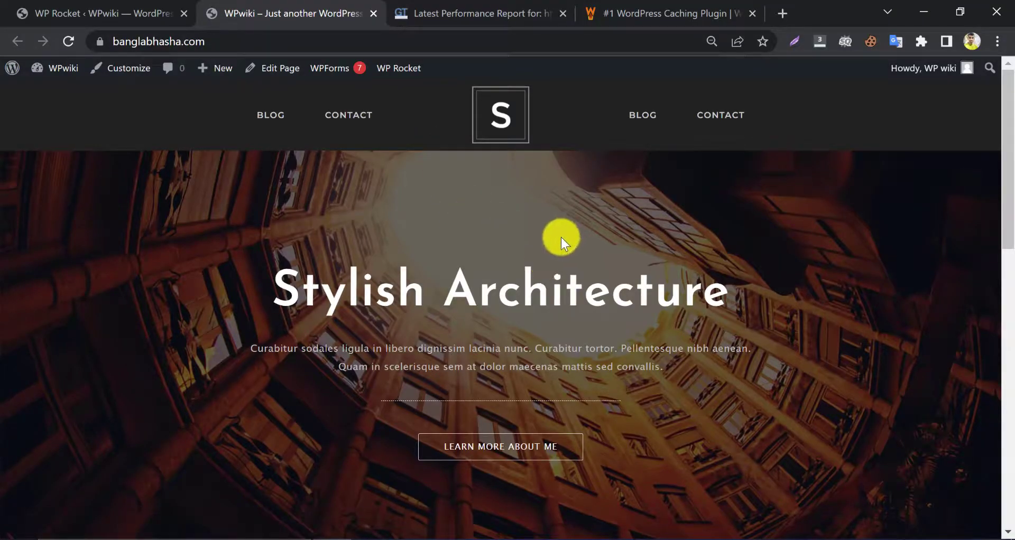
Step: Open the WPwiki site's Blog page to check its display, and return to WP Rocket to review the File Optimization settings
left_click(650, 116)
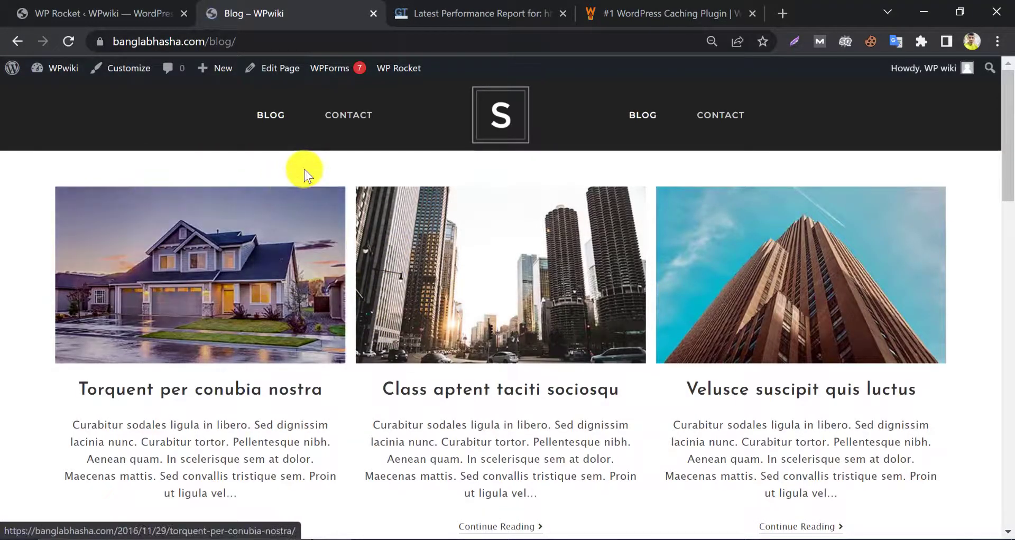
left_click(175, 15)
scroll(377, 346, "down", 15)
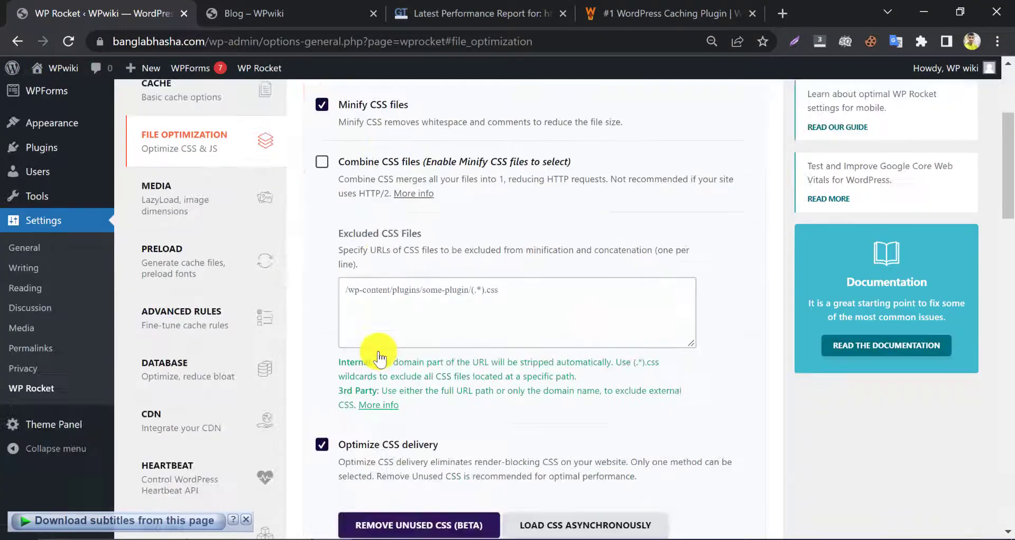
scroll(377, 346, "down", 5)
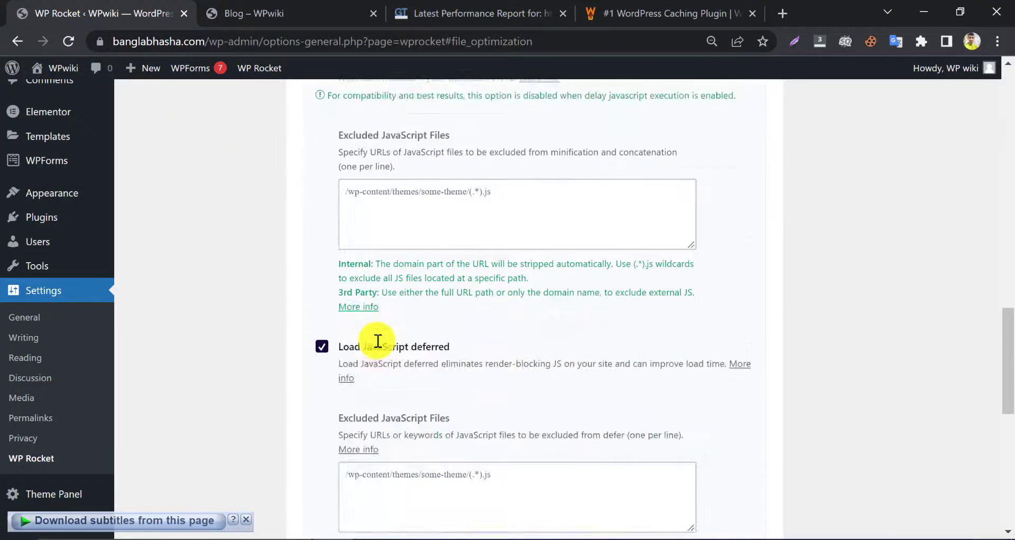
scroll(377, 343, "up", 15)
scroll(379, 341, "up", 4)
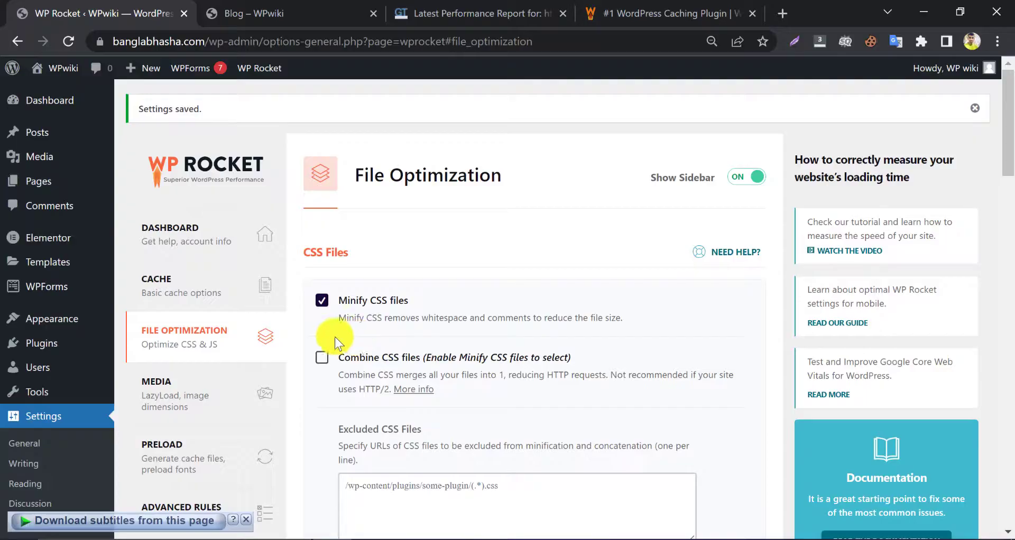
Step: In the Media settings, enable LazyLoad for images, iframes and videos, replace YouTube iframes with preview images, and save the changes
left_click(235, 378)
scroll(302, 374, "down", 2)
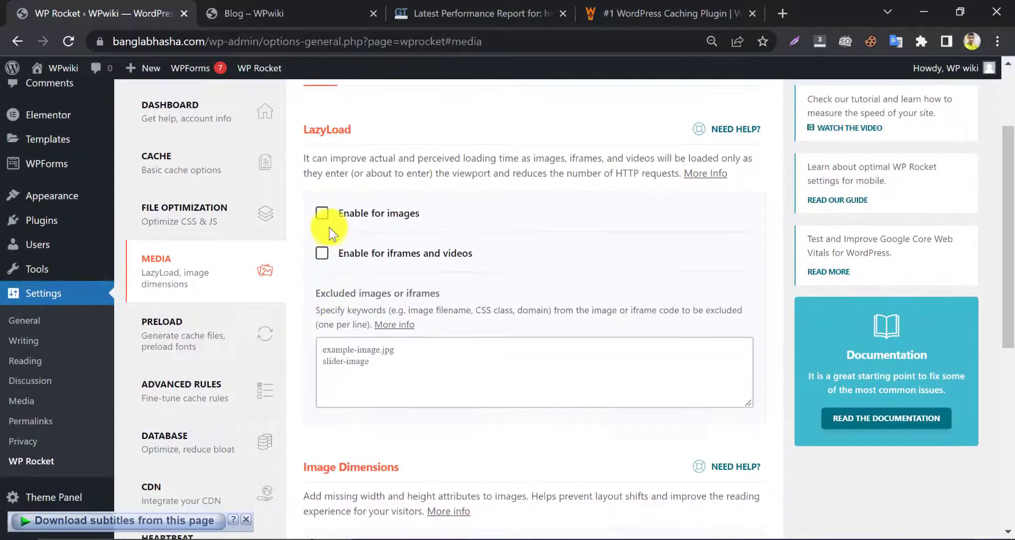
left_click(324, 214)
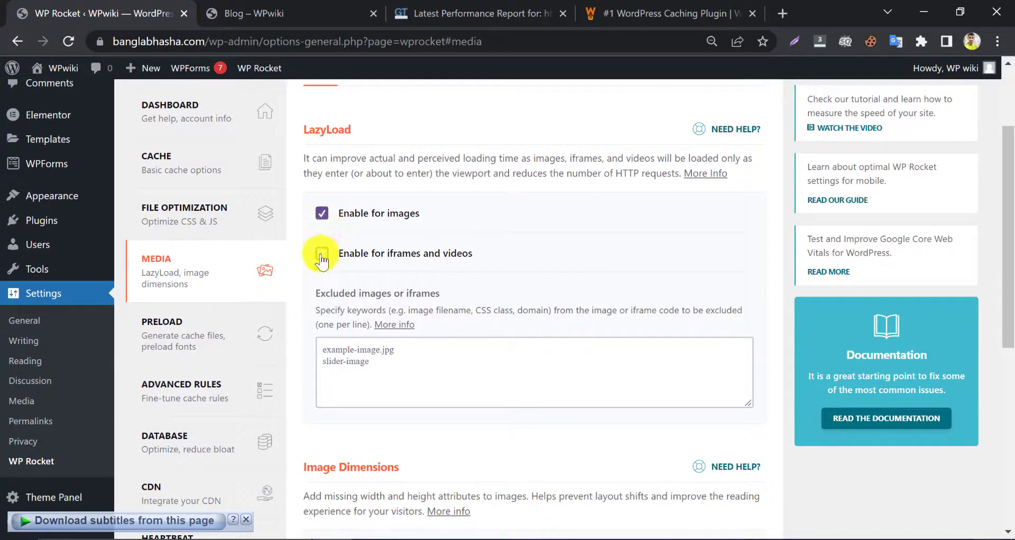
left_click(322, 256)
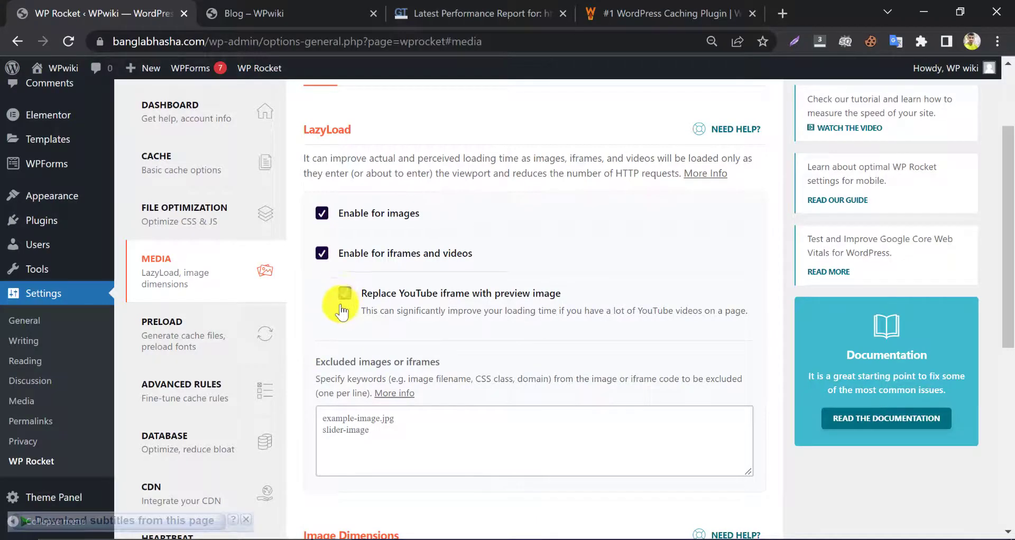
left_click(344, 294)
scroll(340, 296, "down", 5)
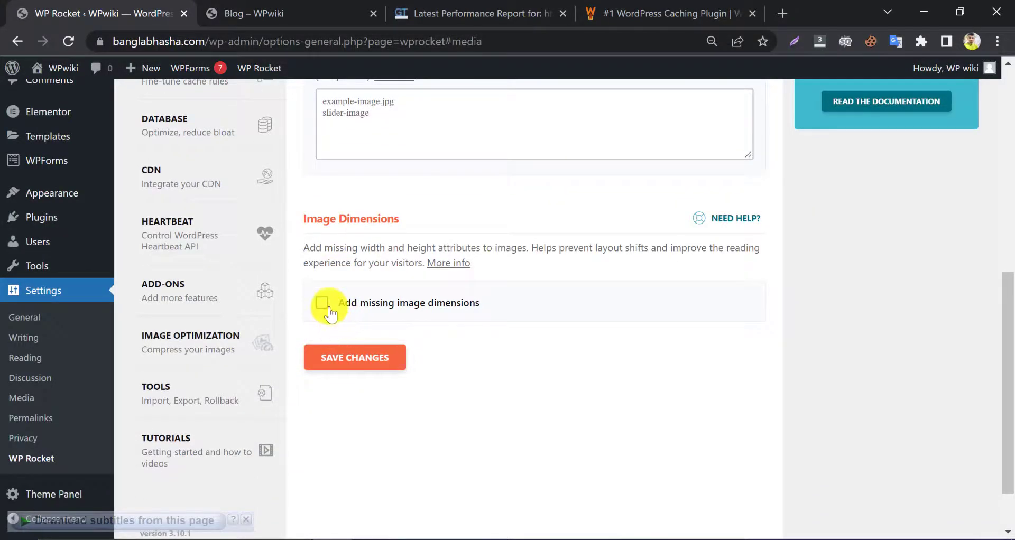
left_click(328, 361)
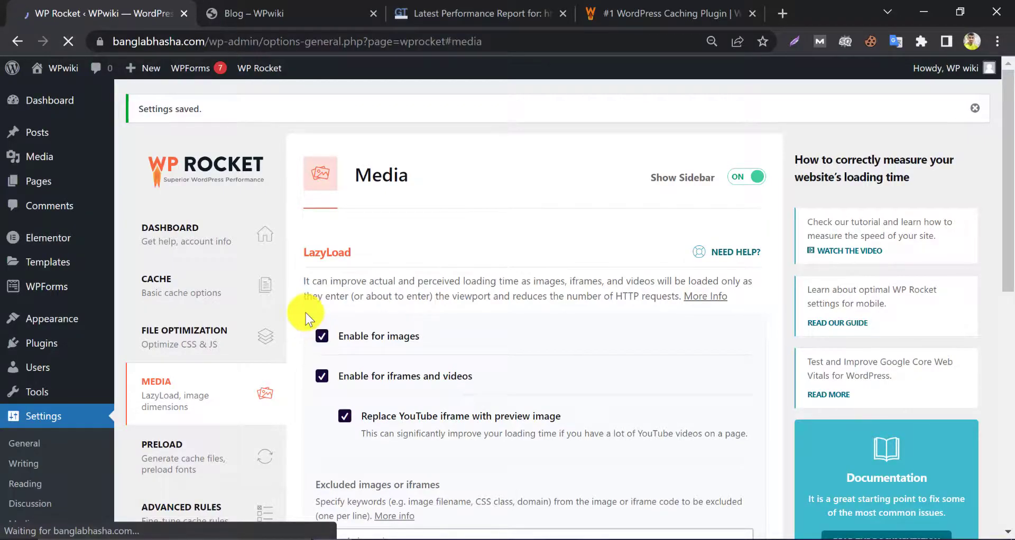
Step: In the Preload settings, activate sitemap-based cache preloading and save the changes
scroll(303, 316, "down", 2)
left_click(212, 312)
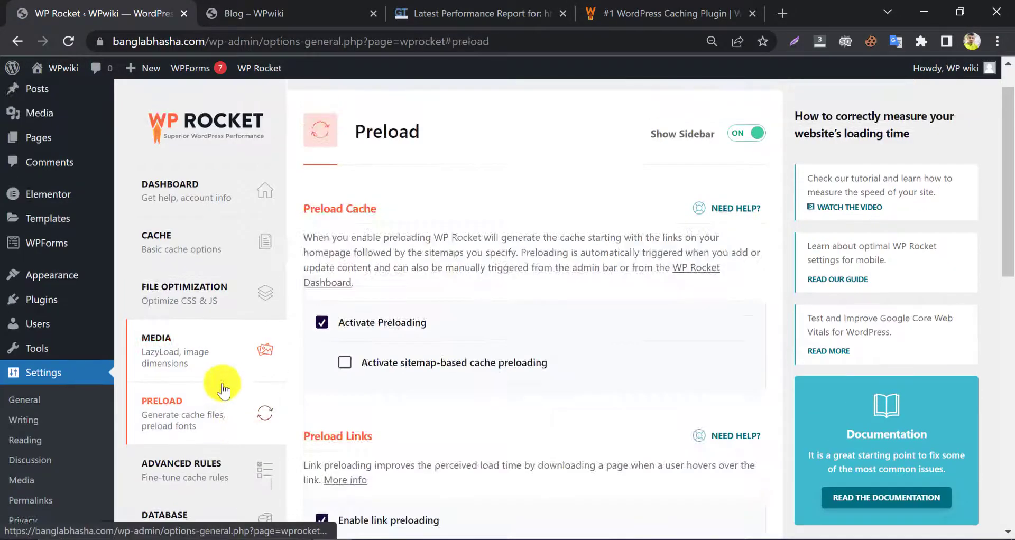
scroll(328, 365, "down", 3)
left_click(344, 204)
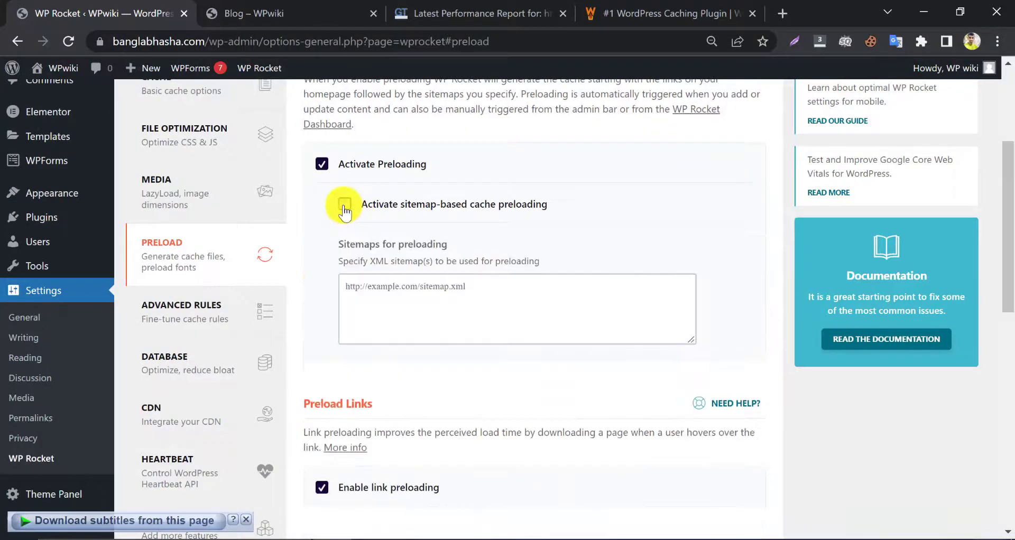
scroll(313, 300, "down", 6)
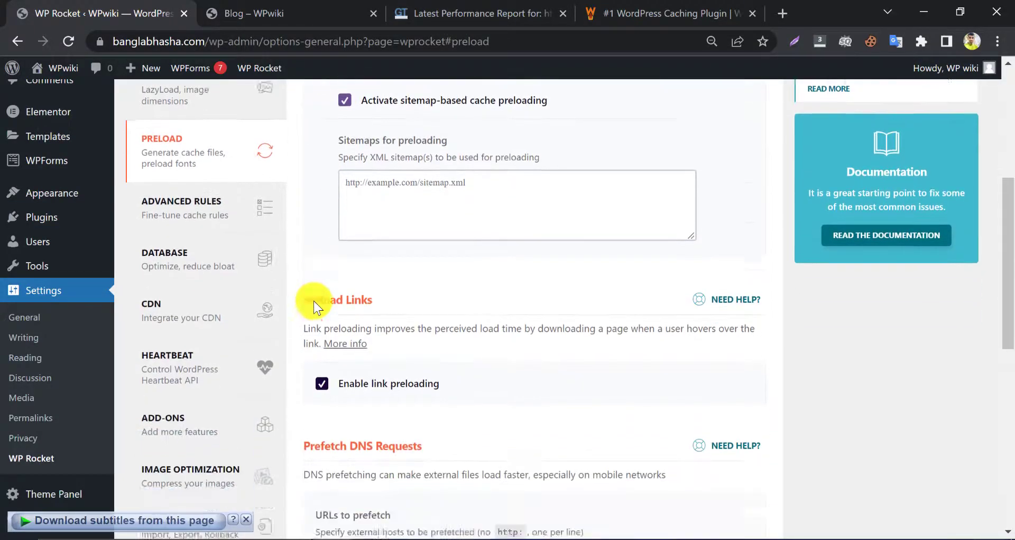
scroll(349, 248, "down", 5)
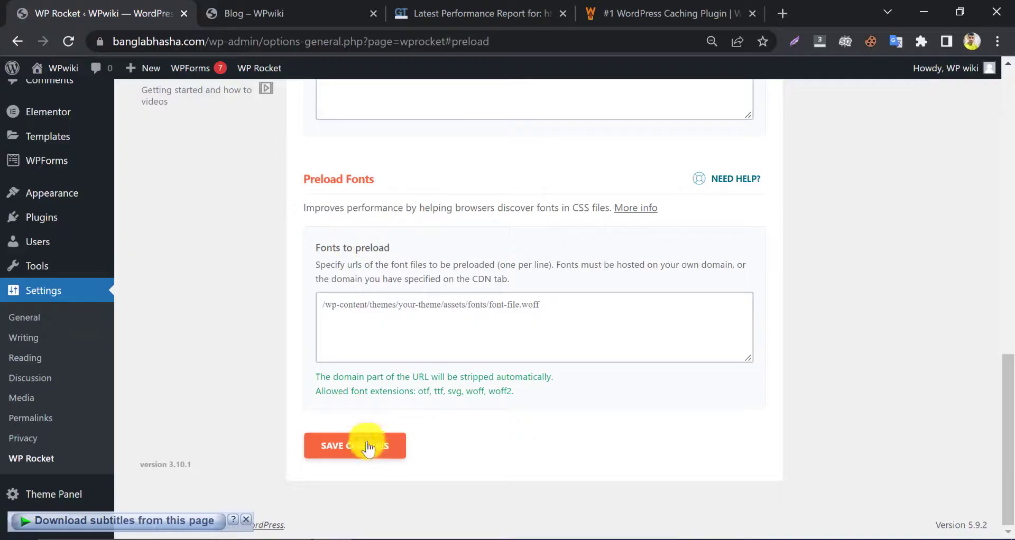
left_click(350, 445)
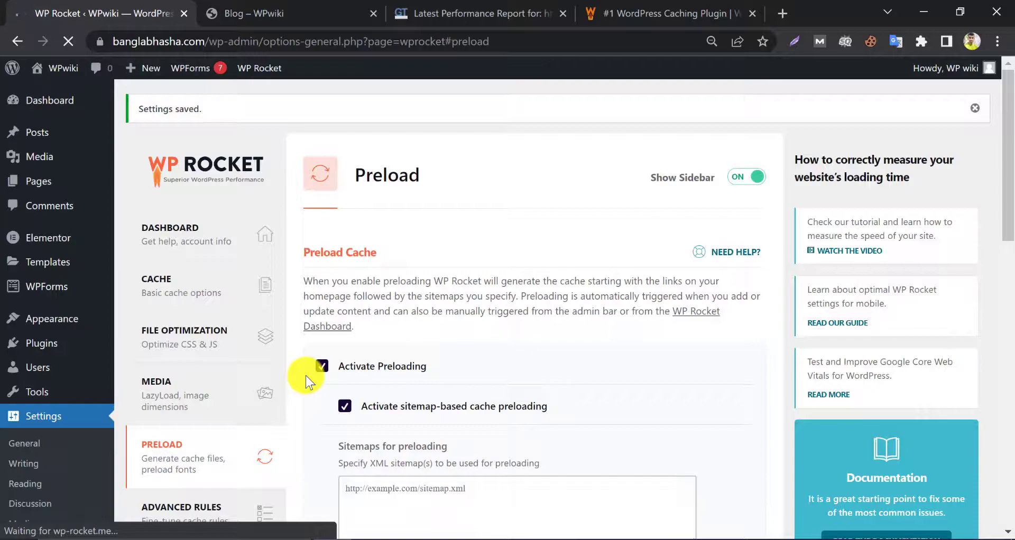
Step: Look through the Preload, Database cleanup and Advanced Rules settings of WP Rocket
scroll(305, 375, "down", 3)
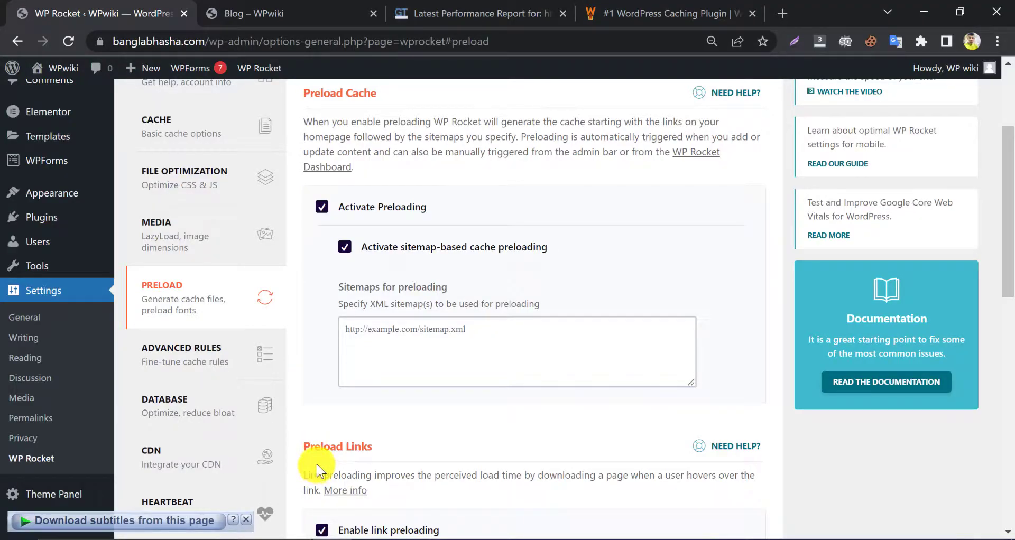
scroll(248, 428, "down", 5)
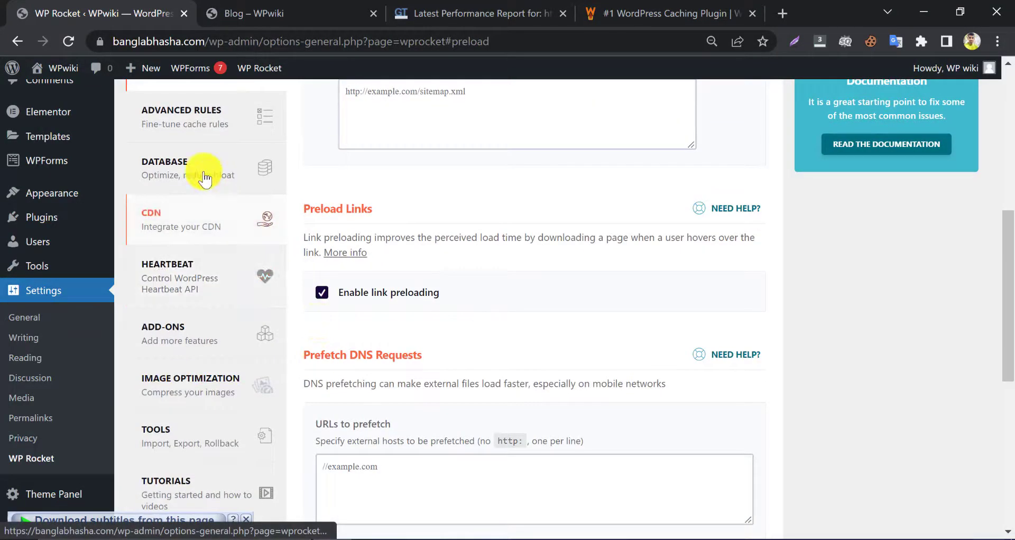
left_click(204, 179)
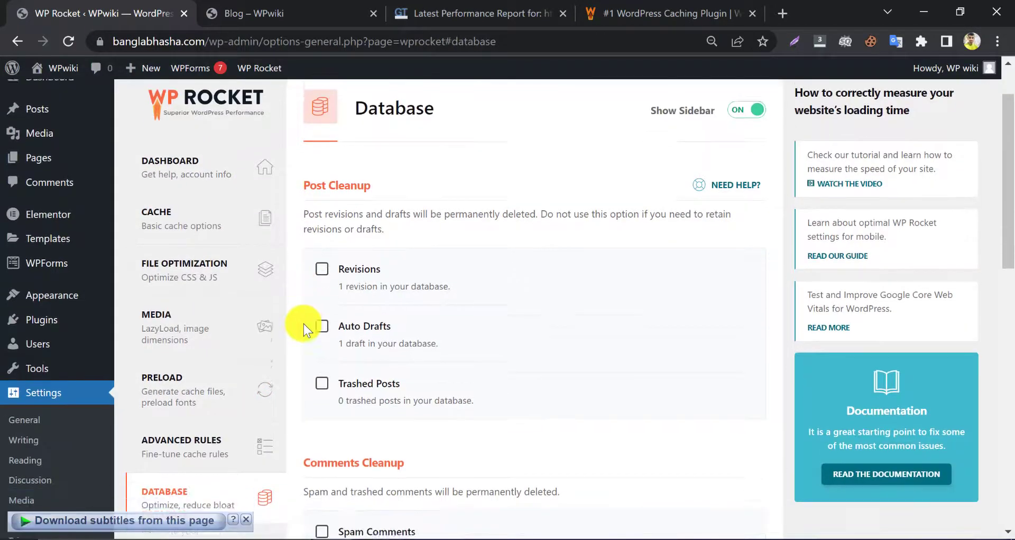
scroll(302, 334, "down", 4)
left_click(225, 228)
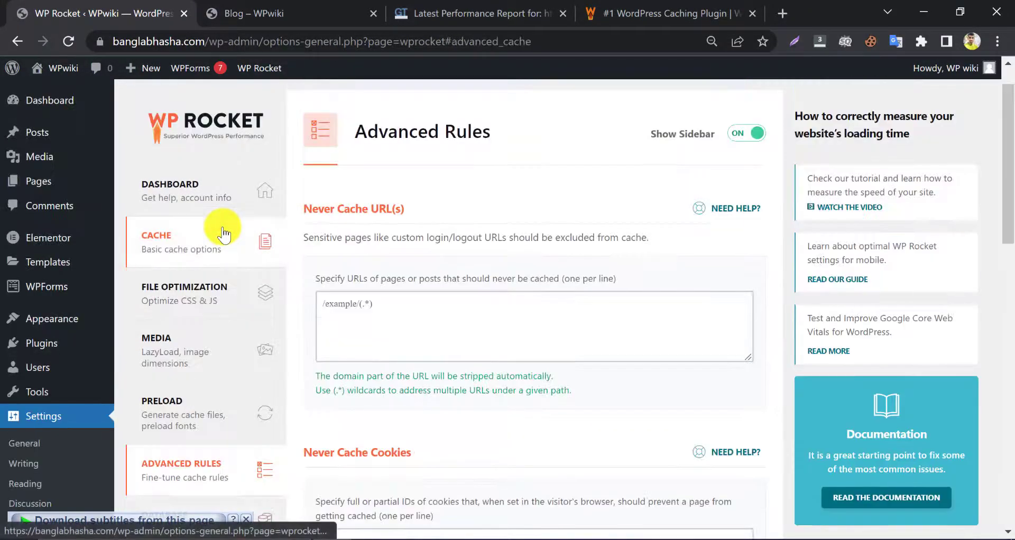
Step: Review WP Rocket's CDN options and its Heartbeat activity settings
scroll(305, 331, "down", 7)
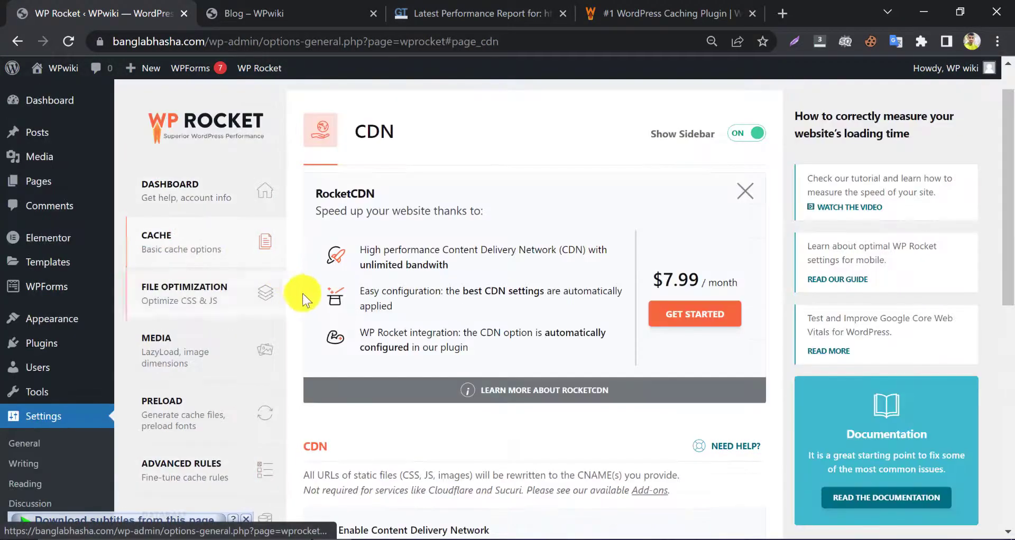
scroll(304, 296, "down", 5)
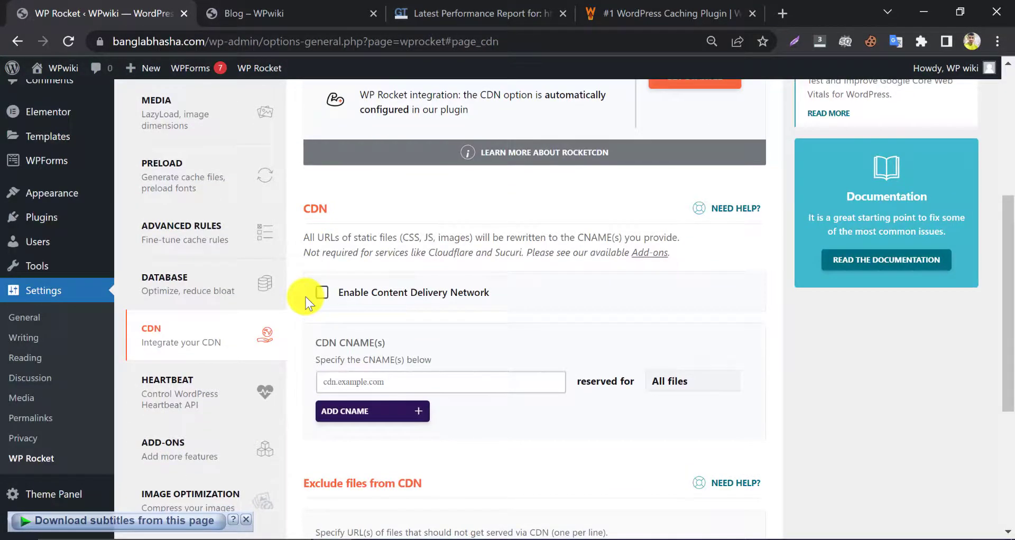
left_click(252, 395)
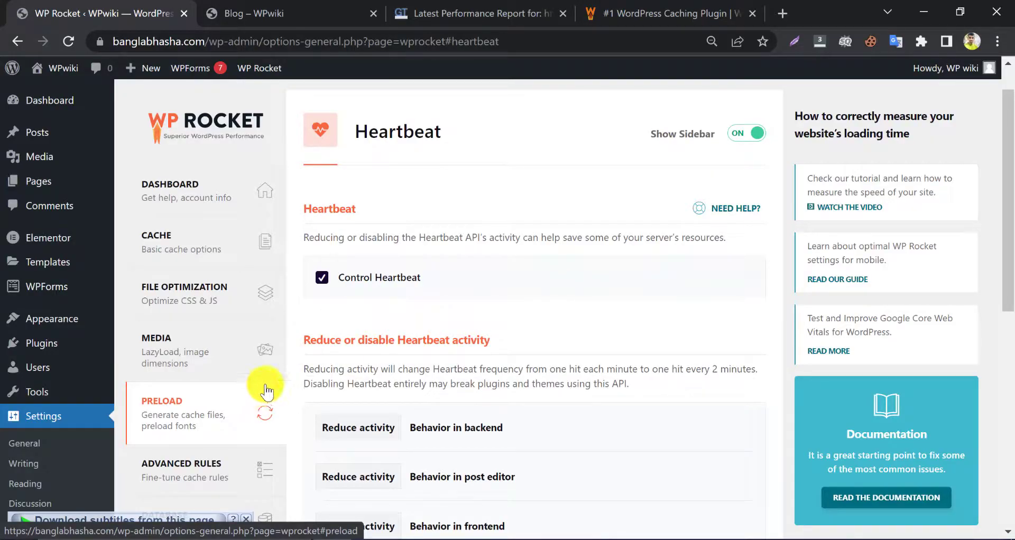
scroll(270, 394, "down", 5)
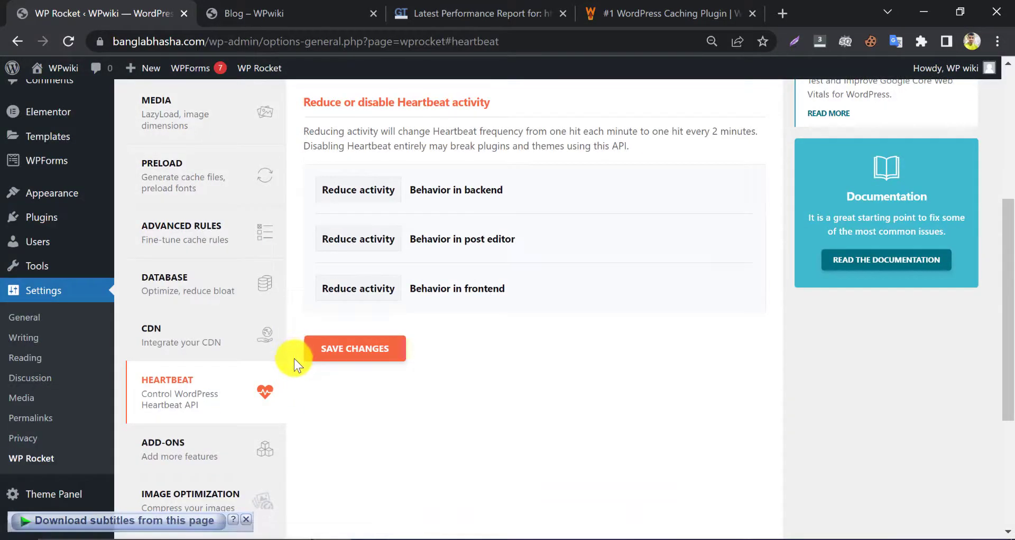
scroll(321, 372, "down", 3)
Step: Open WP Rocket's Add-ons page and look through the available one-click and complementary add-ons
left_click(267, 283)
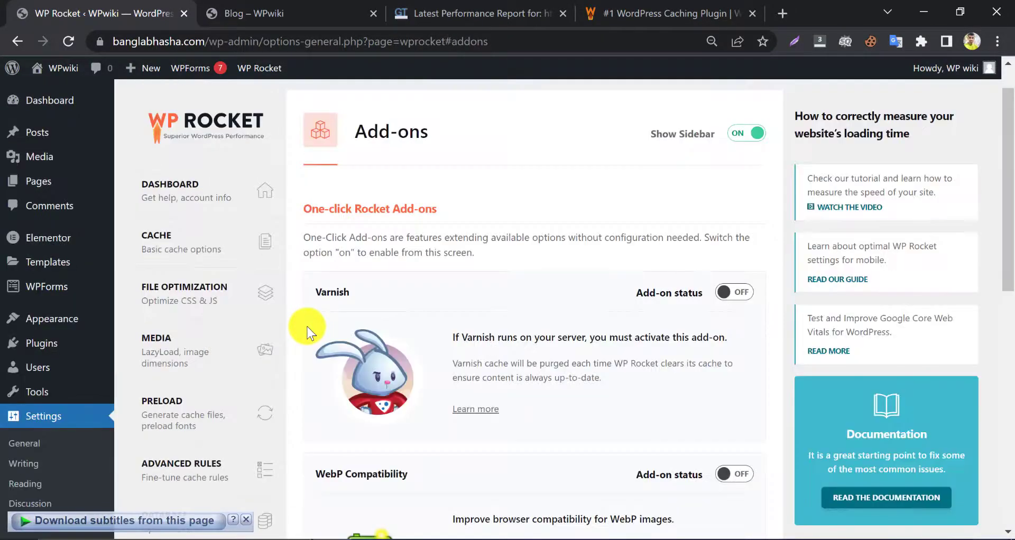
scroll(307, 329, "down", 8)
scroll(309, 337, "down", 3)
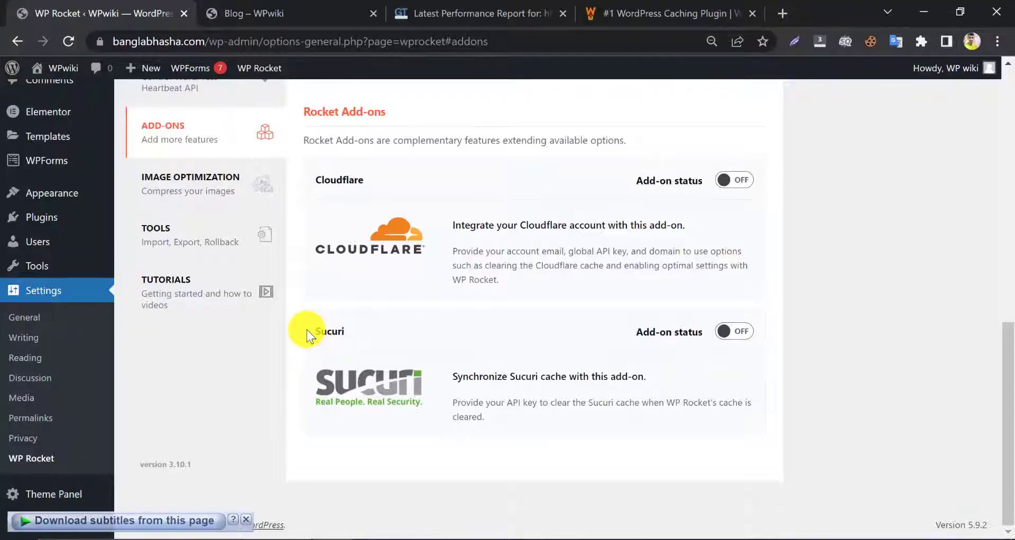
scroll(310, 337, "up", 2)
scroll(306, 331, "down", 1)
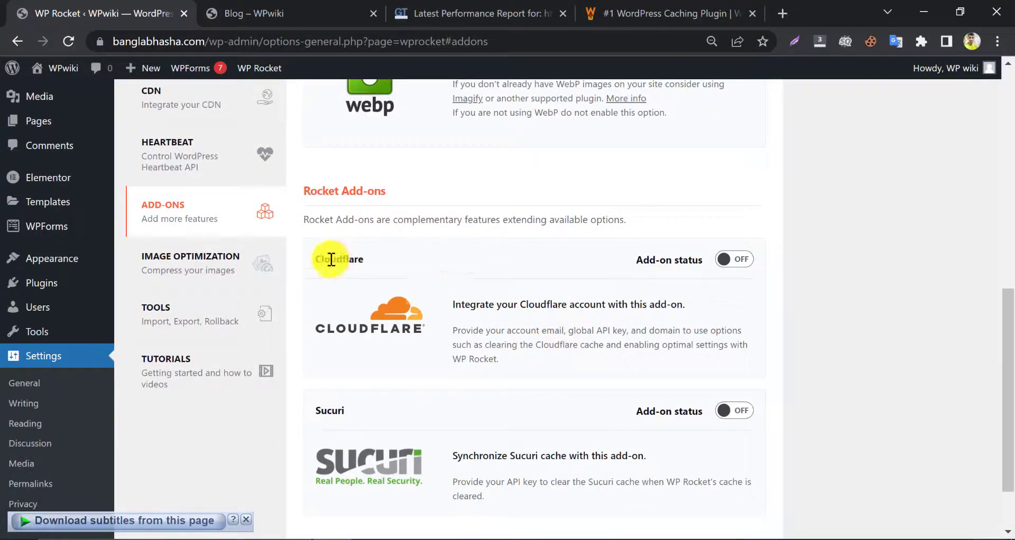
Step: Turn on the Cloudflare add-on, examine its credentials and settings, and switch the add-on back off
left_click(736, 259)
left_click(501, 401)
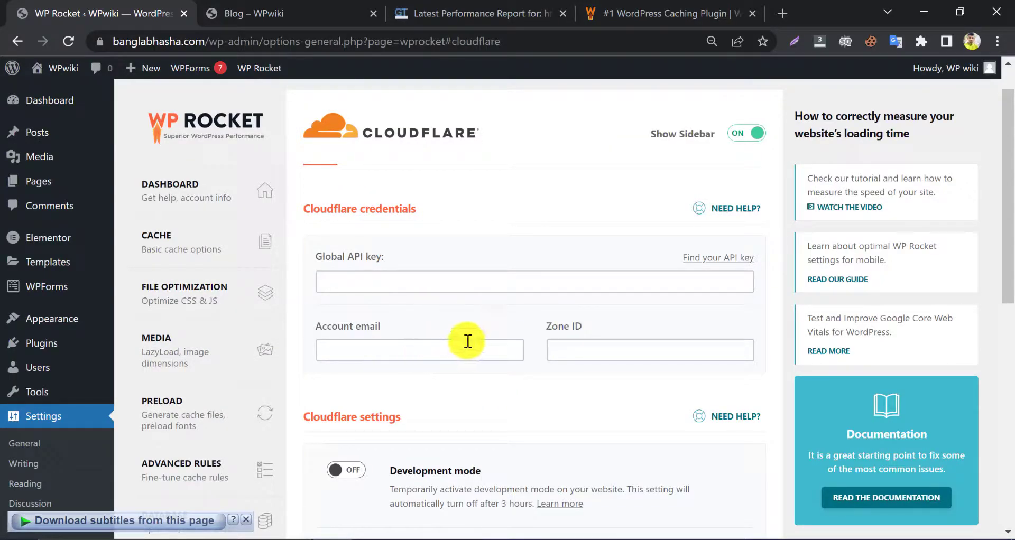
scroll(275, 404, "down", 3)
scroll(279, 396, "down", 5)
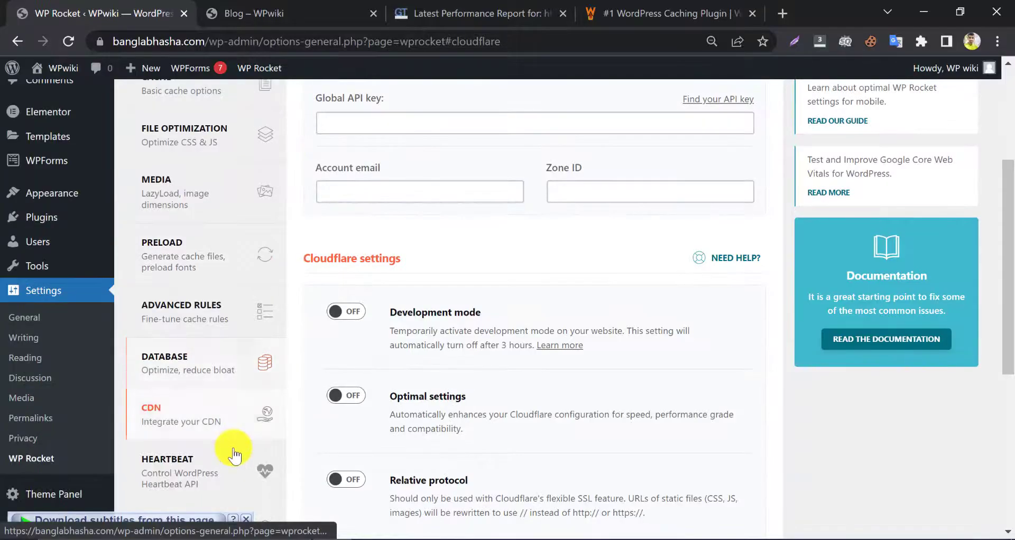
left_click(211, 299)
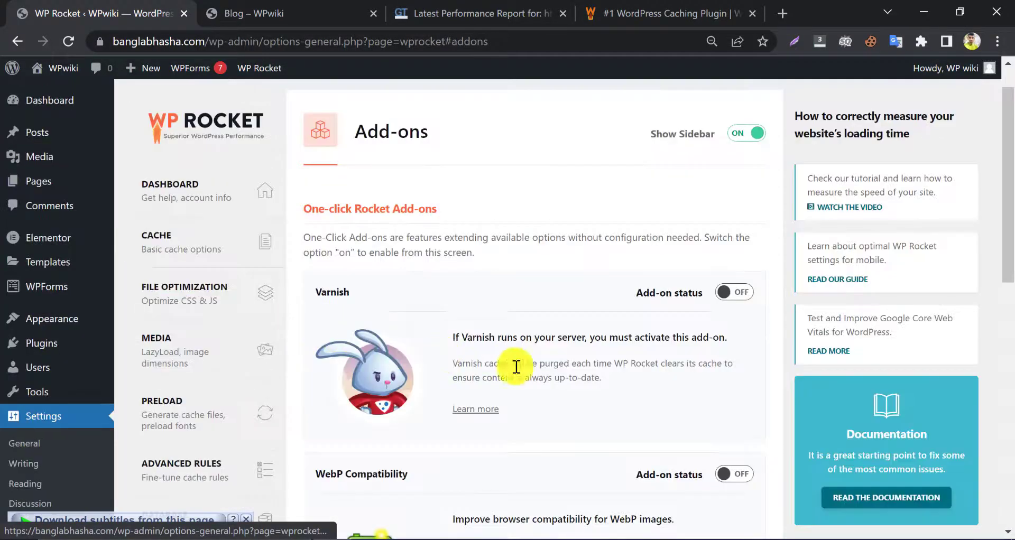
scroll(514, 363, "down", 6)
left_click(735, 418)
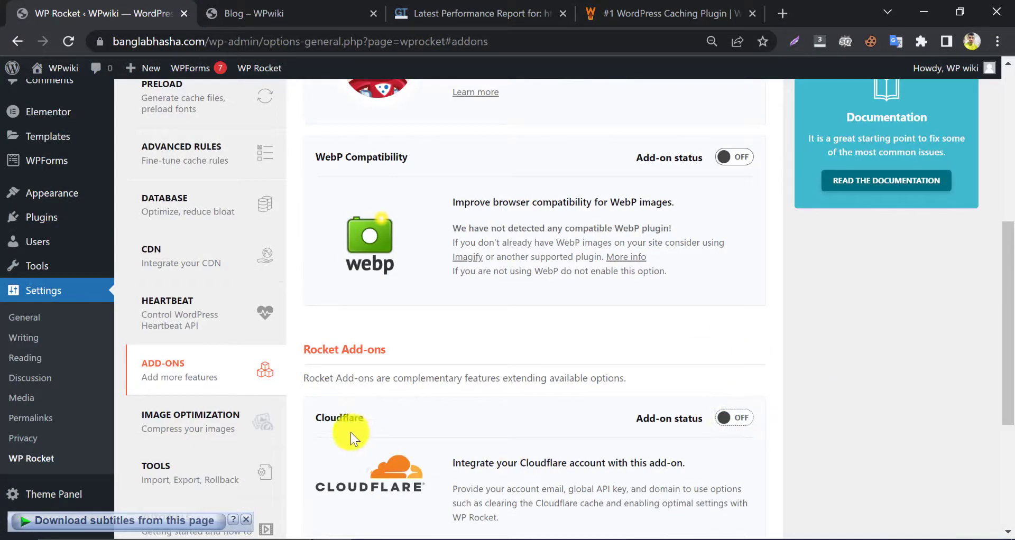
Step: Open WP Rocket's Image Optimization page to view its Imagify offer
scroll(322, 404, "down", 2)
left_click(214, 341)
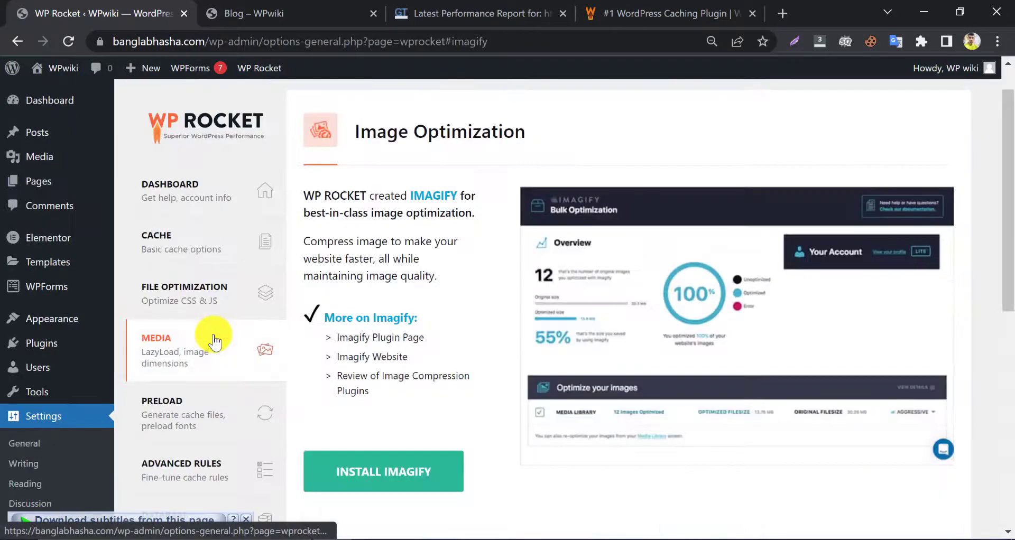
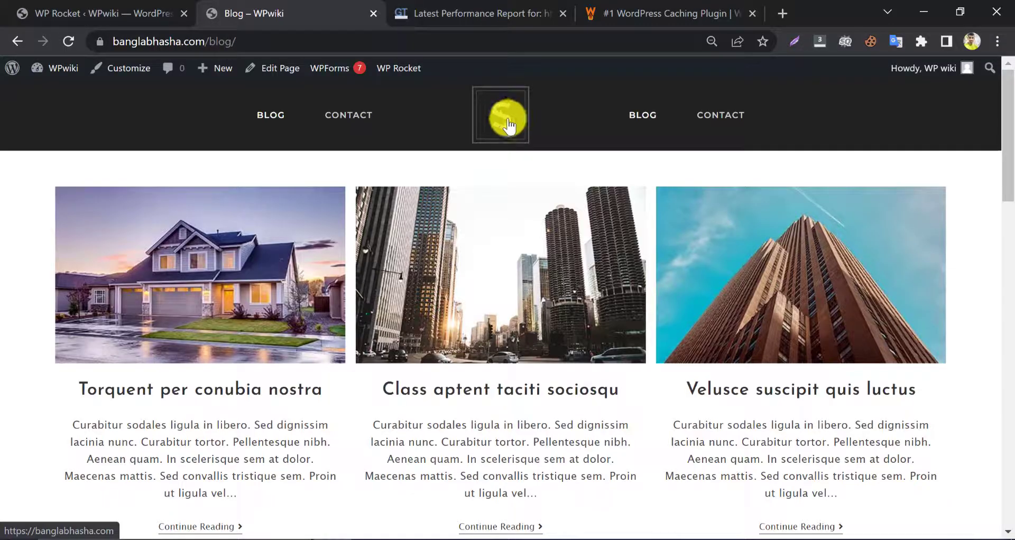
Step: Load the WPwiki homepage through the site logo, check its images, and clear the WP Rocket cache
left_click(509, 127)
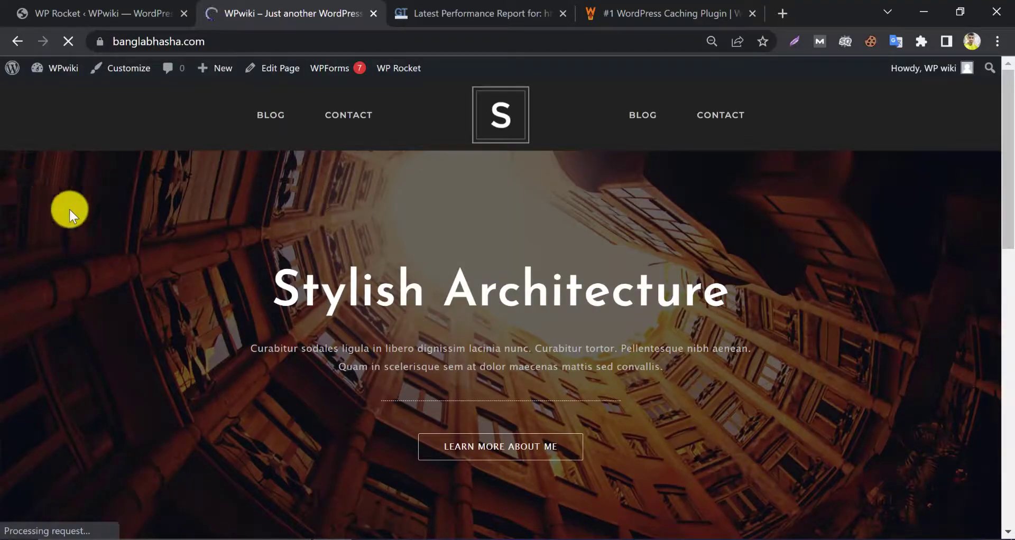
scroll(122, 233, "down", 7)
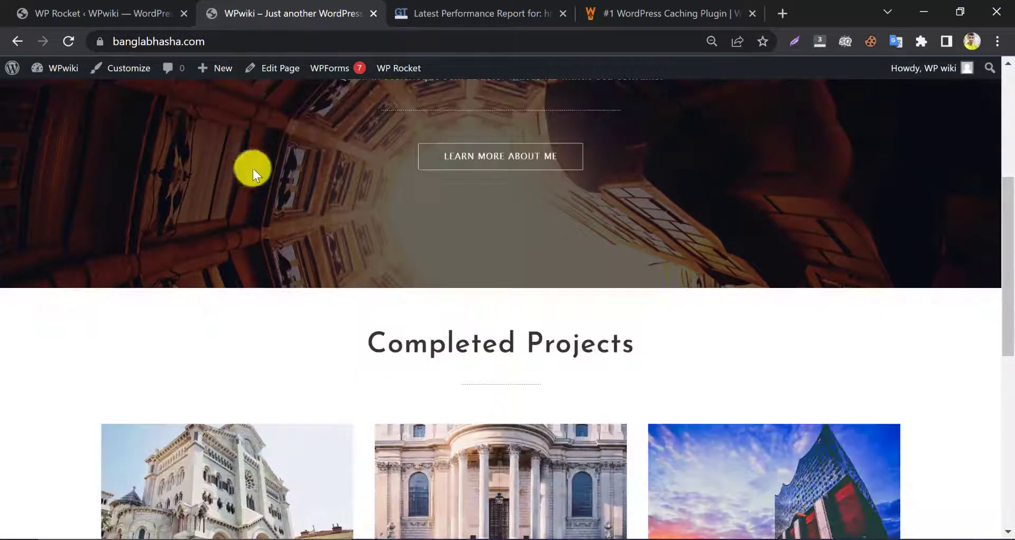
mouse_move(386, 68)
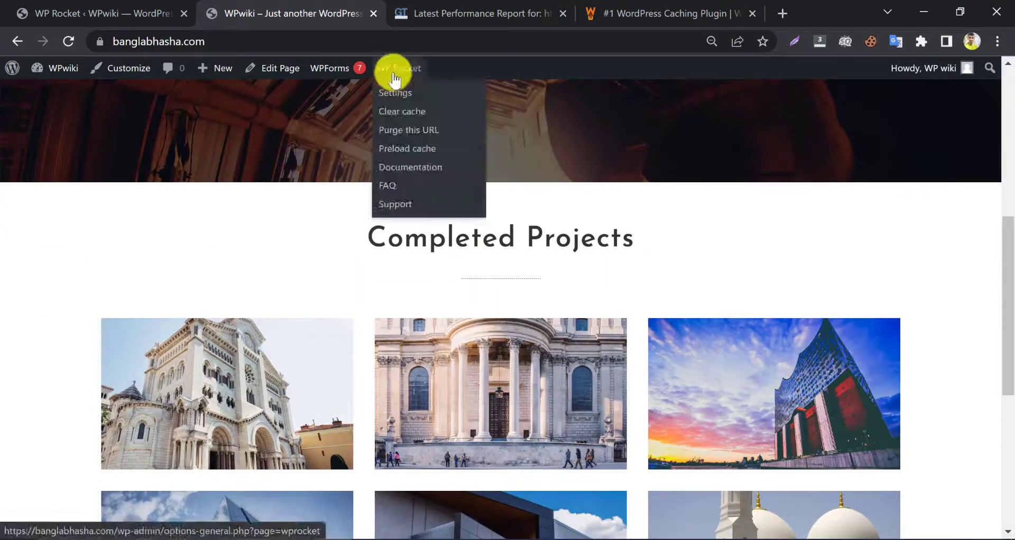
left_click(397, 116)
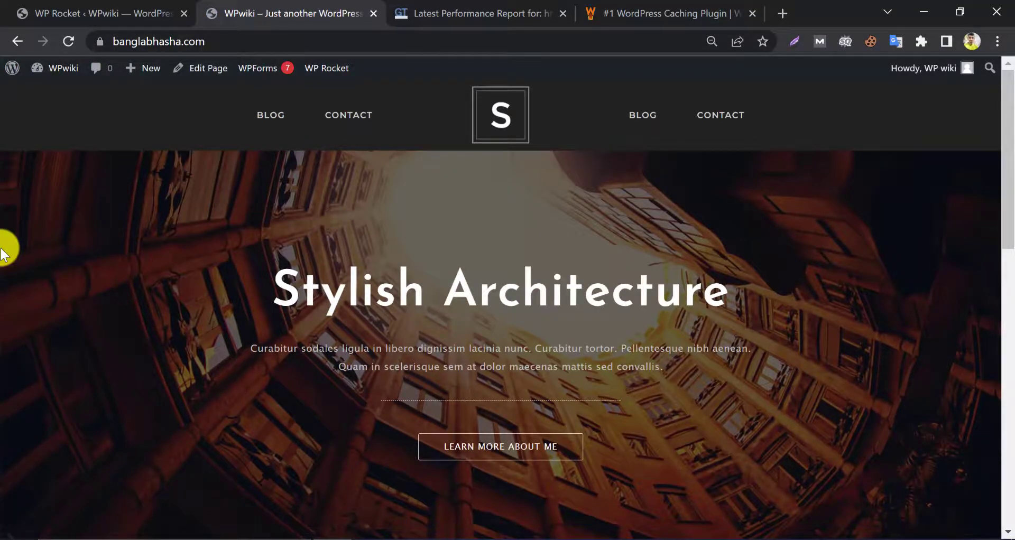
Step: Examine the WPwiki homepage from the banner to the footer to check how its gallery images load
scroll(79, 328, "down", 12)
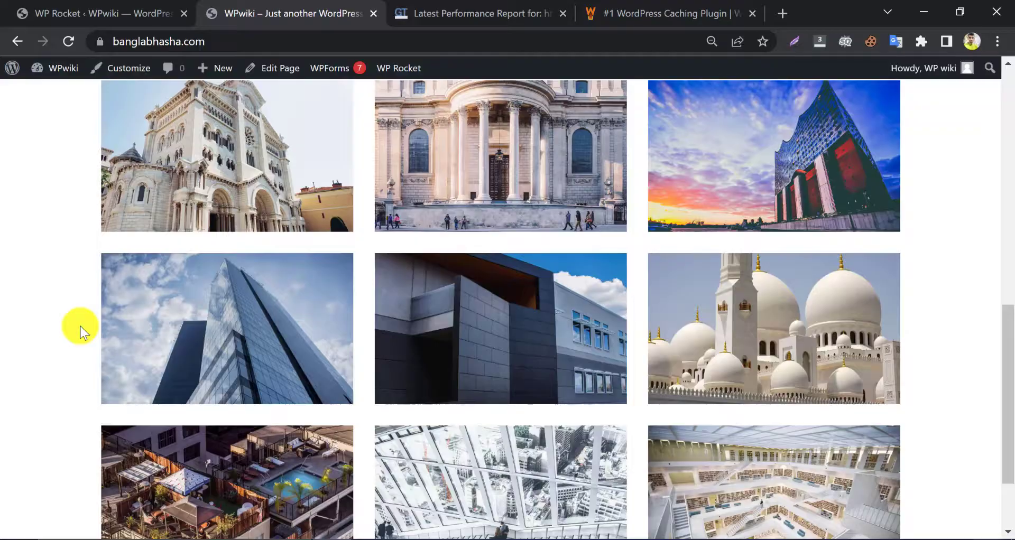
scroll(79, 327, "up", 4)
scroll(78, 322, "down", 4)
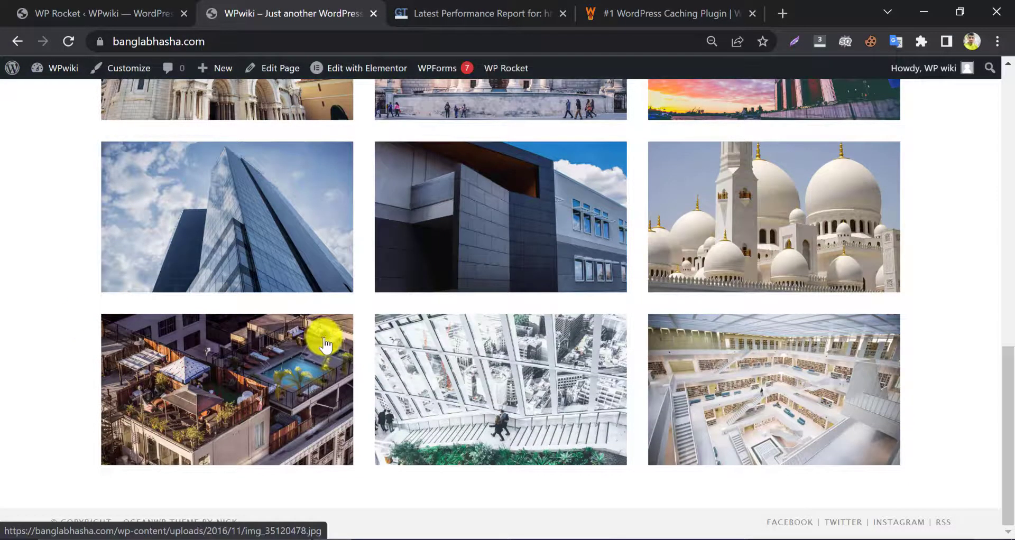
scroll(324, 338, "up", 15)
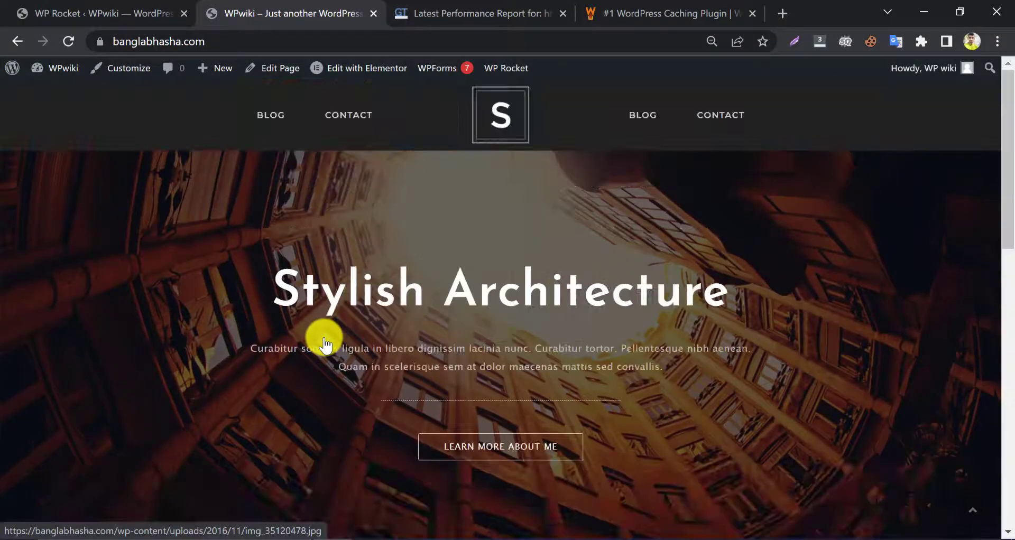
Step: Open the site's Blog page and its "Class aptent taciti sociosqu" post to check how the post's images load
left_click(643, 127)
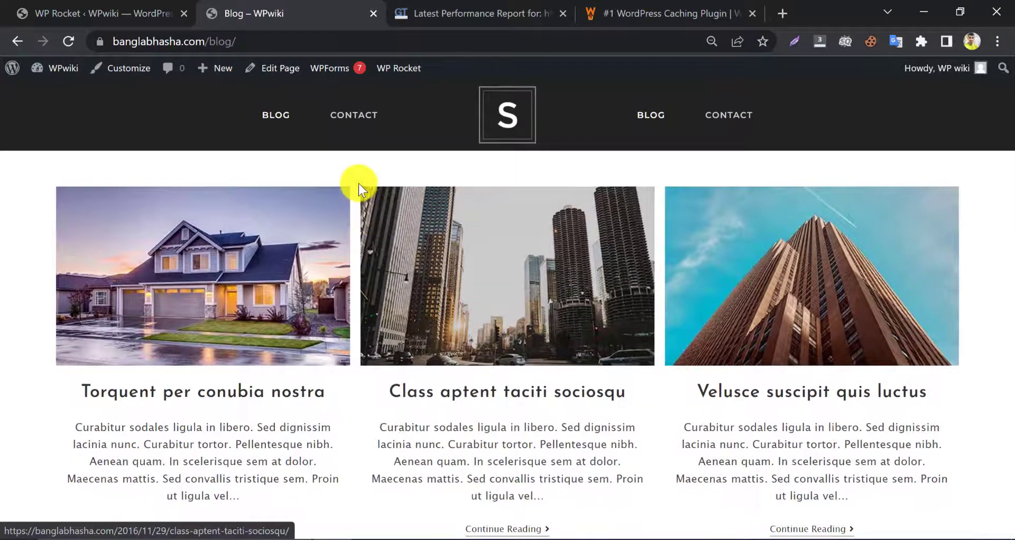
left_click(475, 238)
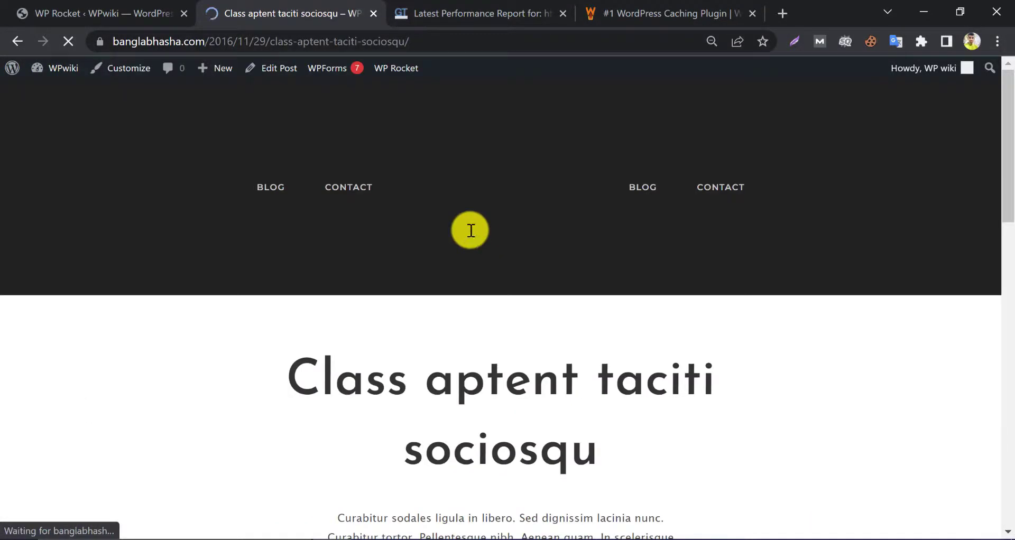
scroll(470, 231, "down", 15)
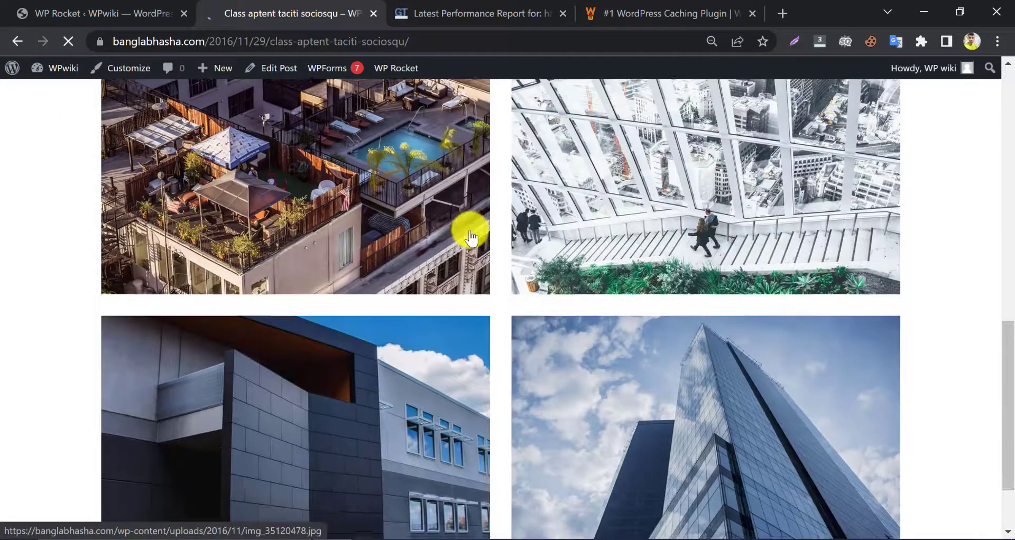
scroll(470, 237, "up", 15)
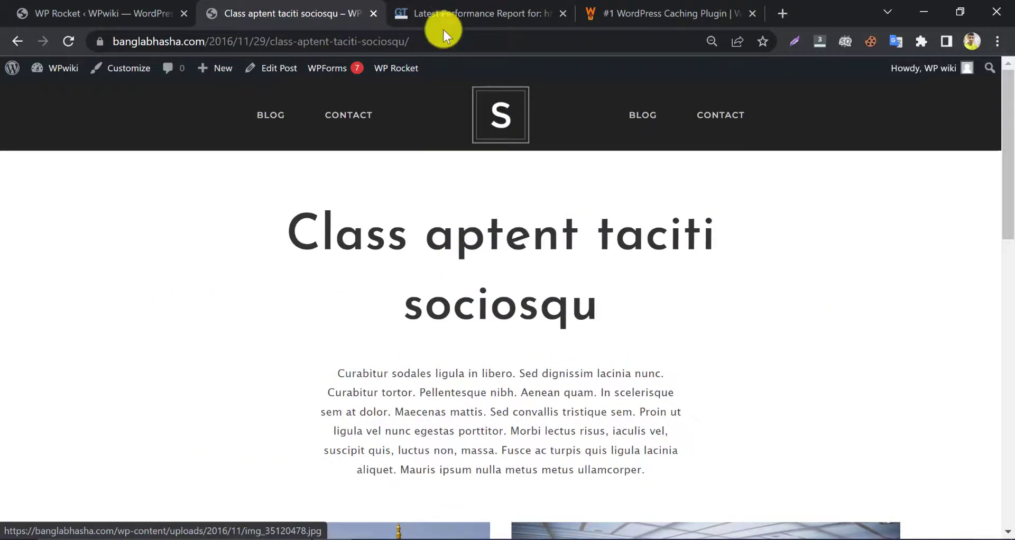
Step: Review the existing GTmetrix report for banglabhasha.com and re-run the performance test
left_click(452, 11)
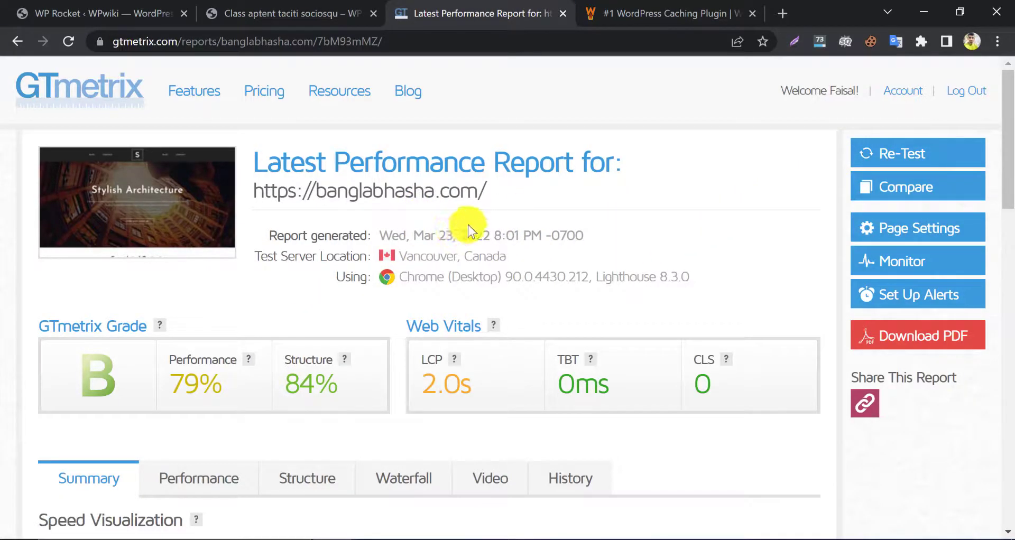
scroll(399, 173, "down", 15)
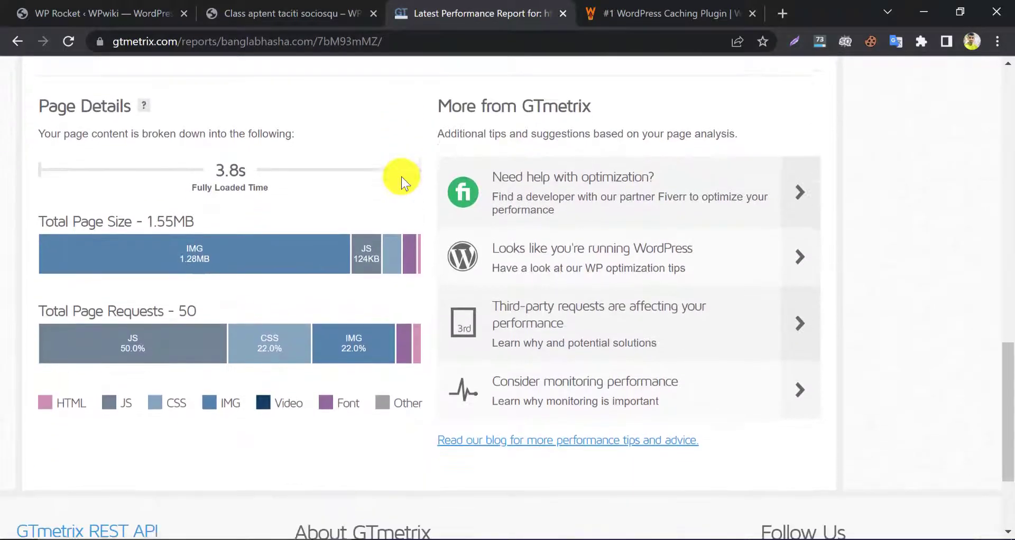
scroll(464, 181, "up", 15)
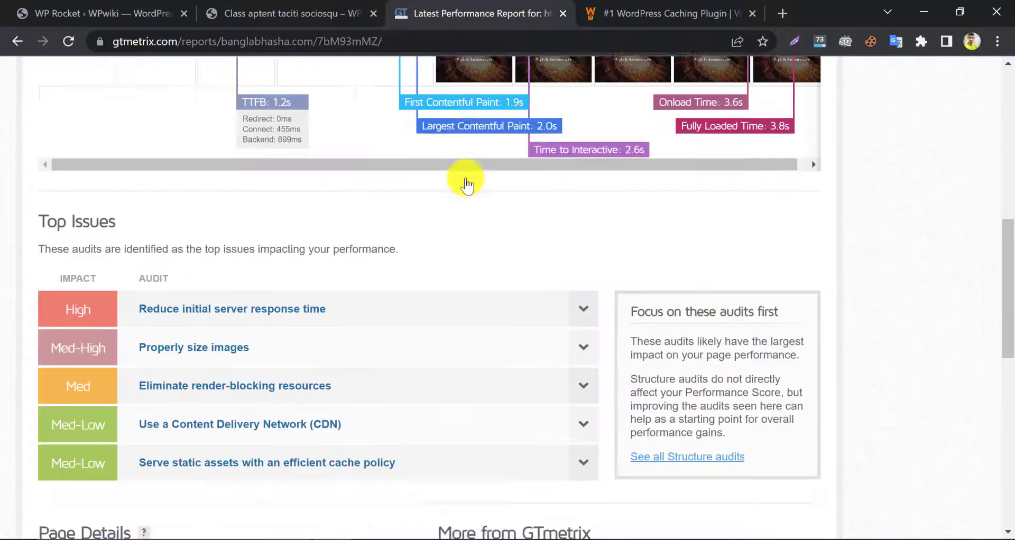
left_click(897, 153)
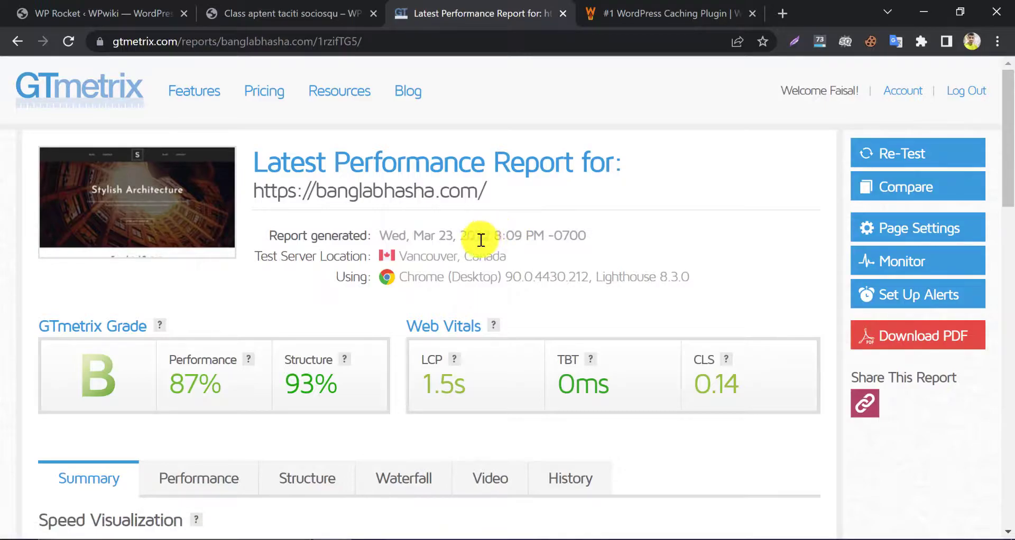
Step: Examine the new GTmetrix report's grades, speed visualization, top issues, fully loaded time, total page size and page requests
scroll(476, 238, "down", 6)
scroll(411, 302, "down", 9)
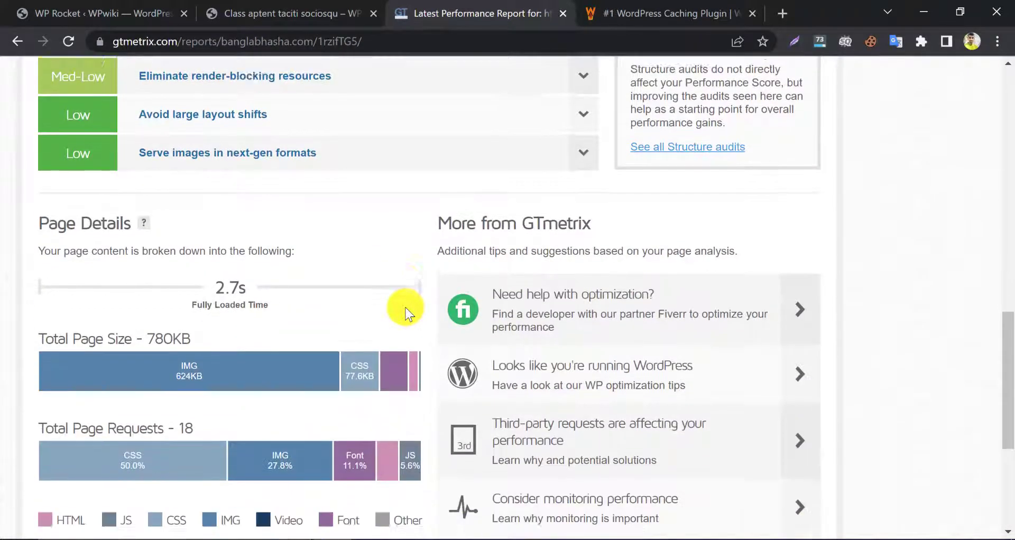
scroll(415, 287, "down", 2)
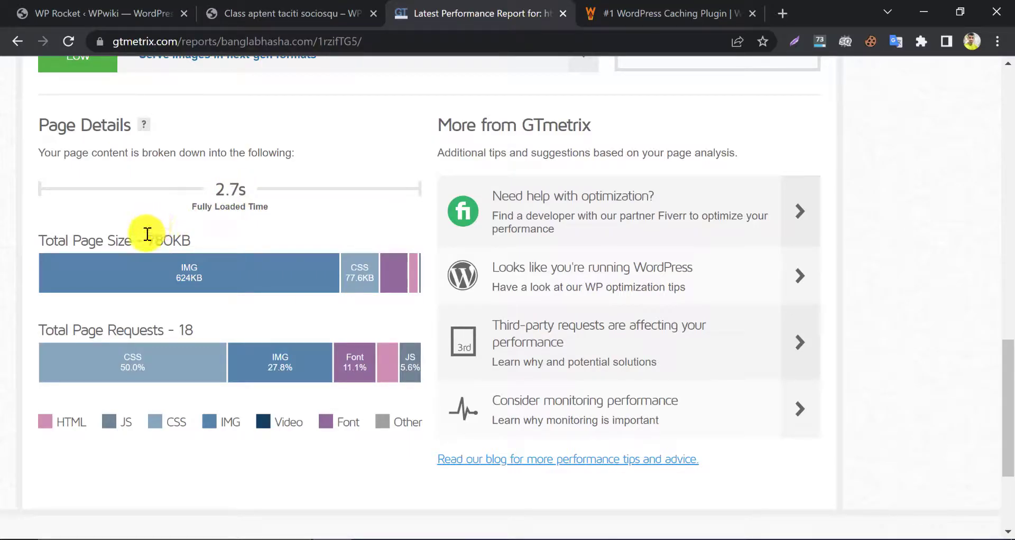
left_click_drag(149, 239, 186, 238)
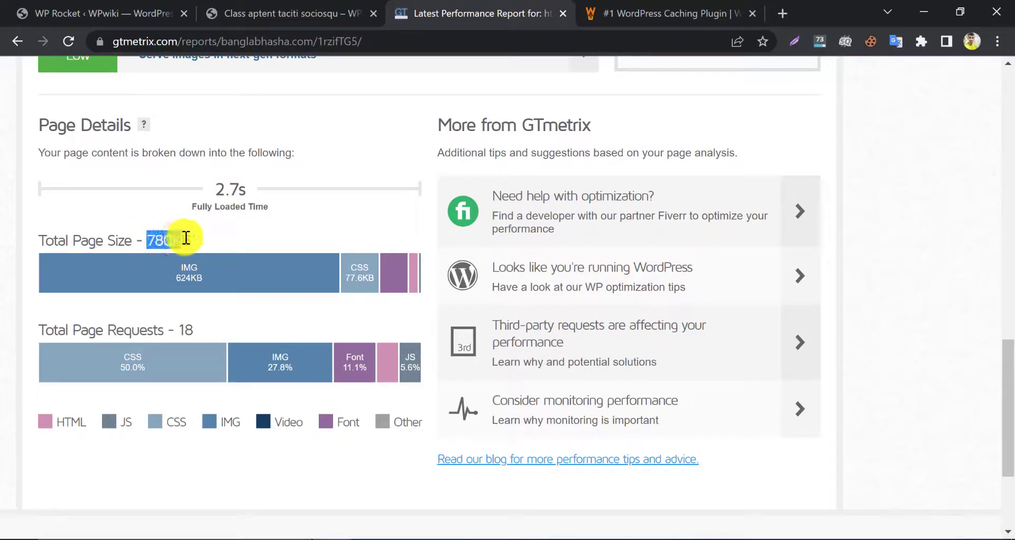
left_click(226, 306)
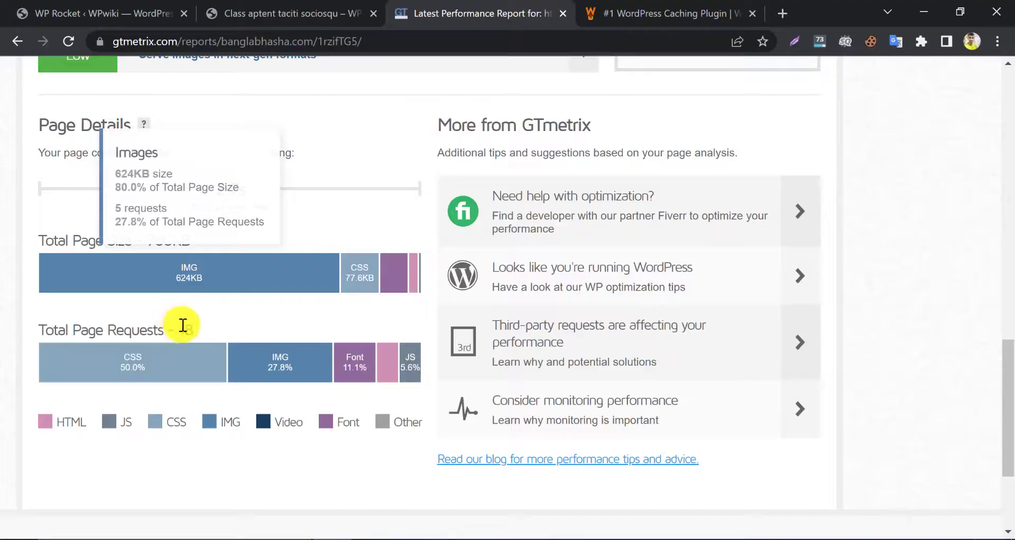
scroll(469, 324, "down", 1)
scroll(475, 320, "up", 20)
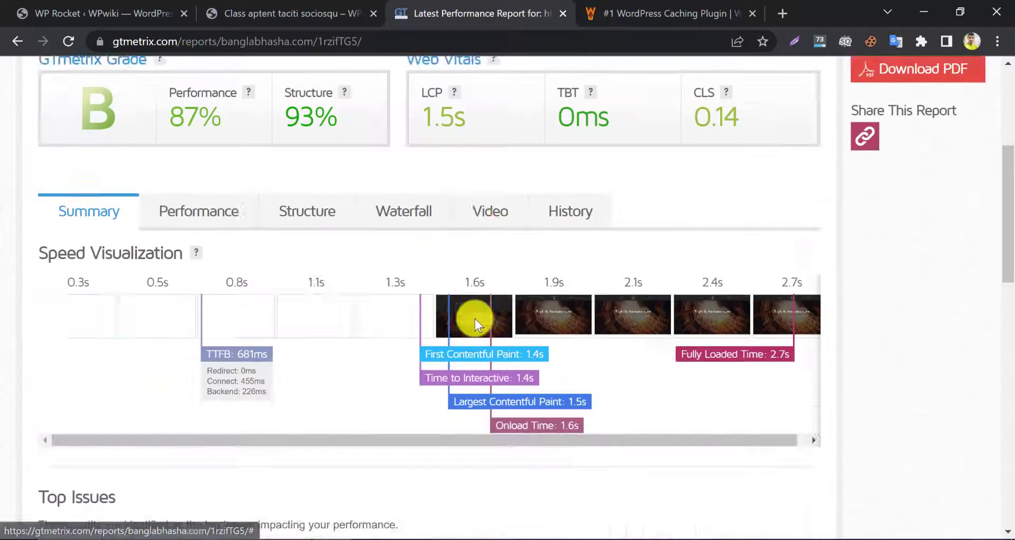
scroll(454, 295, "down", 3)
scroll(426, 253, "up", 5)
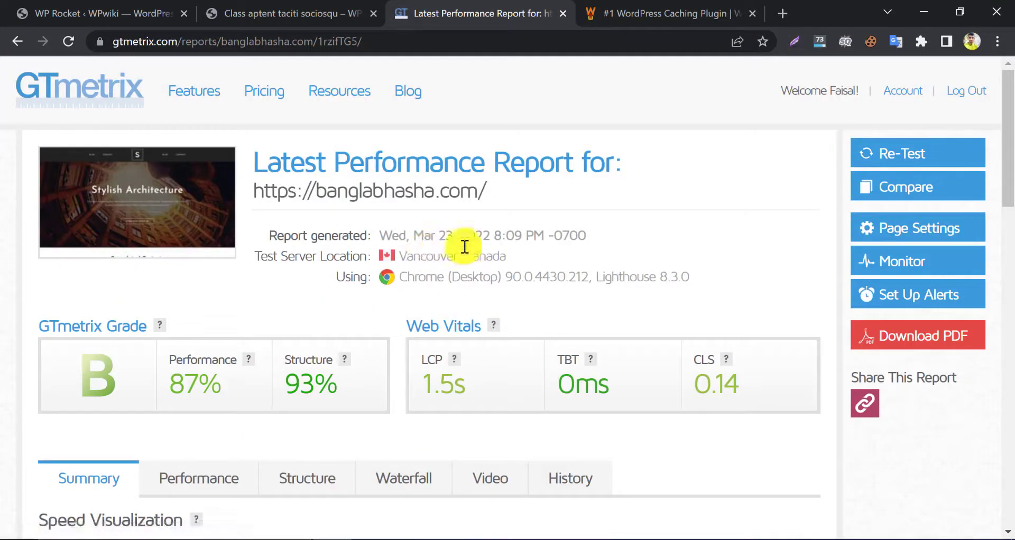
Step: View the wp-rocket.me homepage and read its "An All-In-One Web Performance Plugin" section
left_click(608, 4)
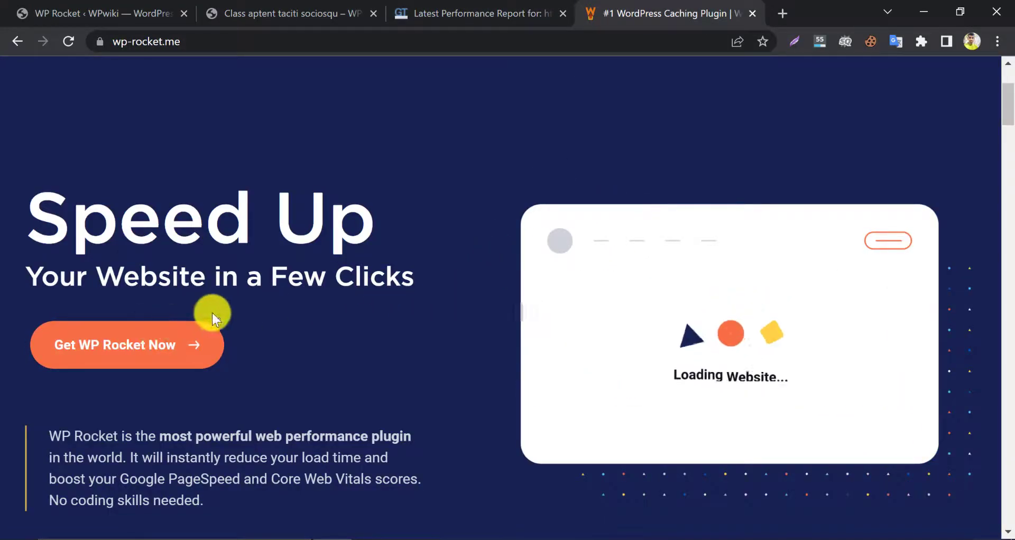
scroll(214, 313, "down", 8)
scroll(218, 309, "down", 3)
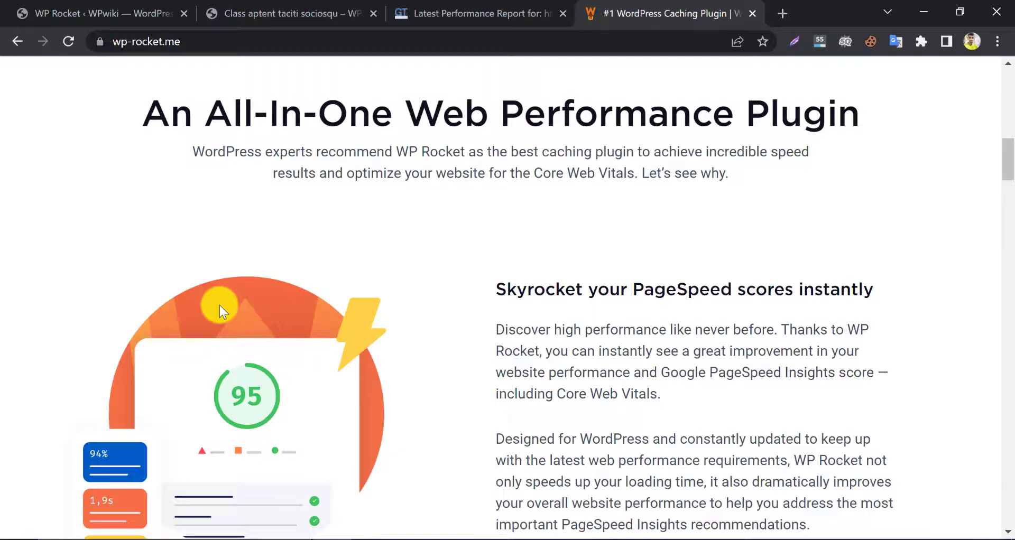
scroll(220, 305, "down", 1)
scroll(220, 306, "up", 1)
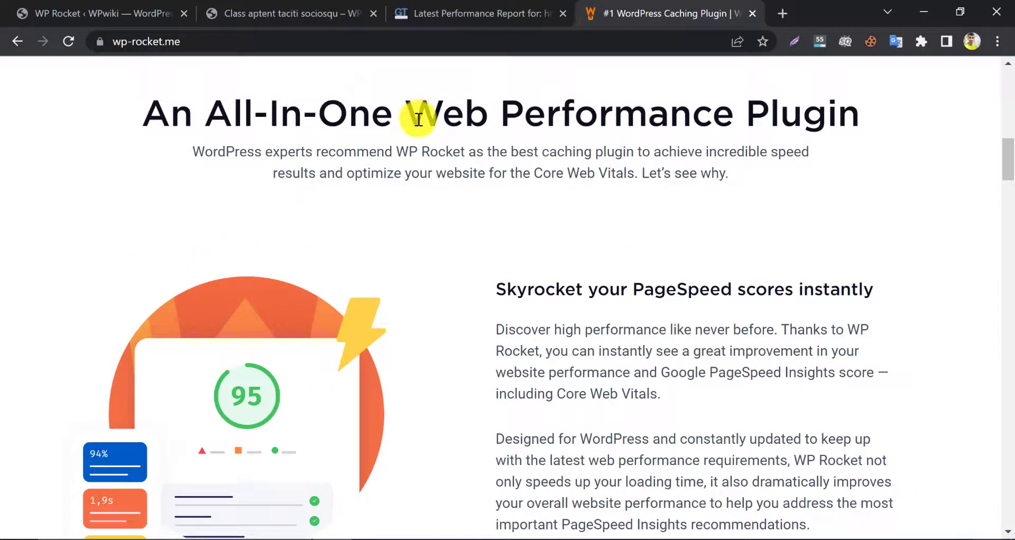
Step: Revisit the GTmetrix report and the blog post, and return to WP Rocket's Cache settings in the WordPress admin
left_click(431, 7)
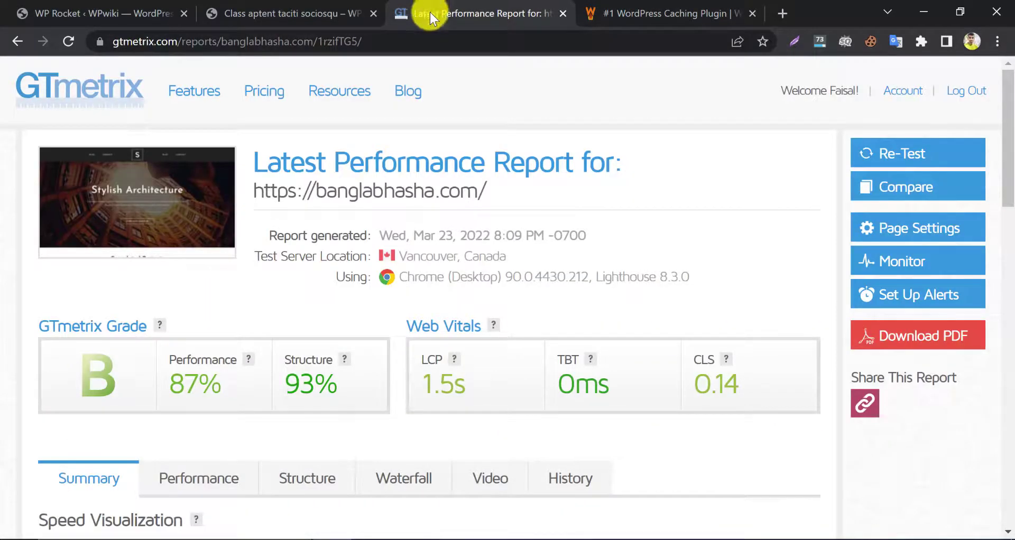
left_click(335, 10)
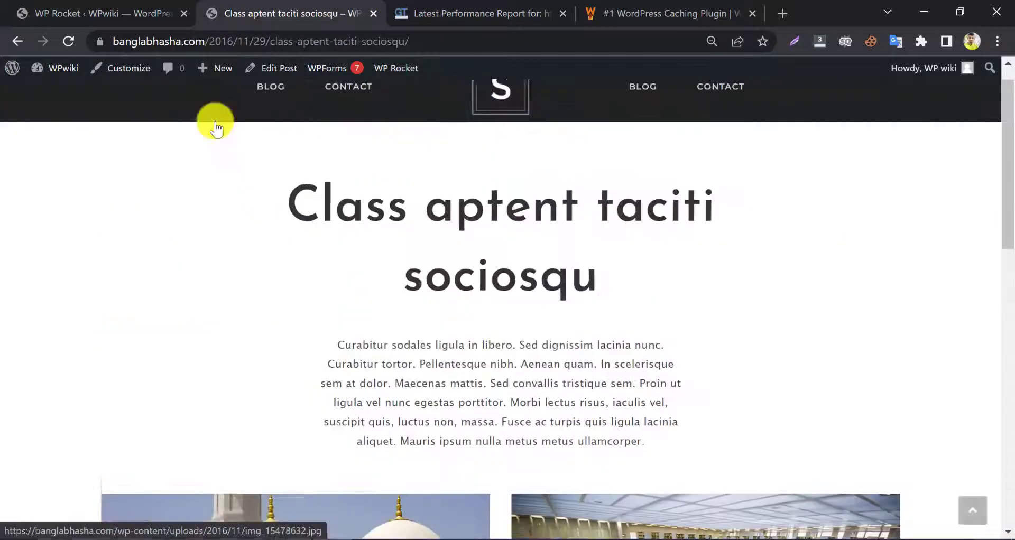
left_click(15, 8)
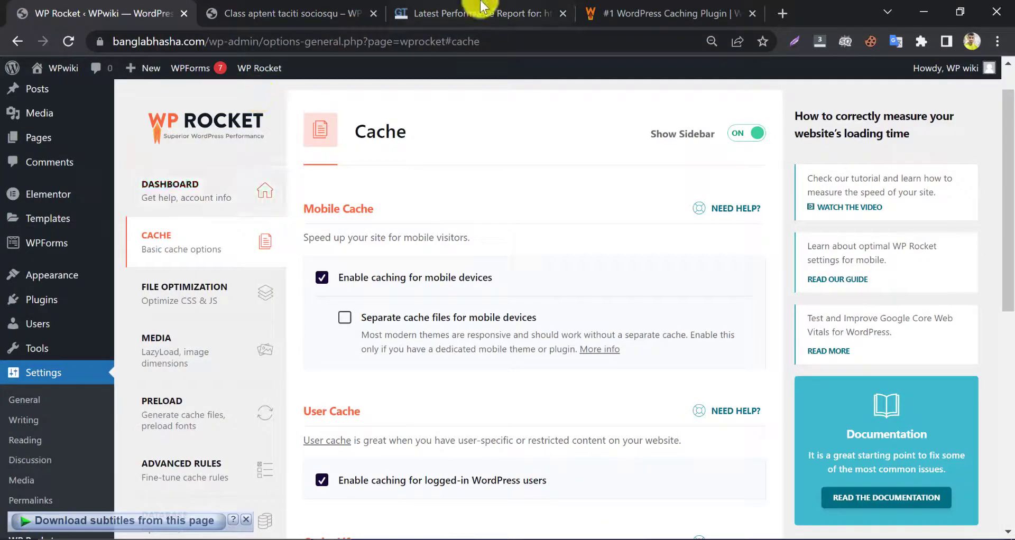